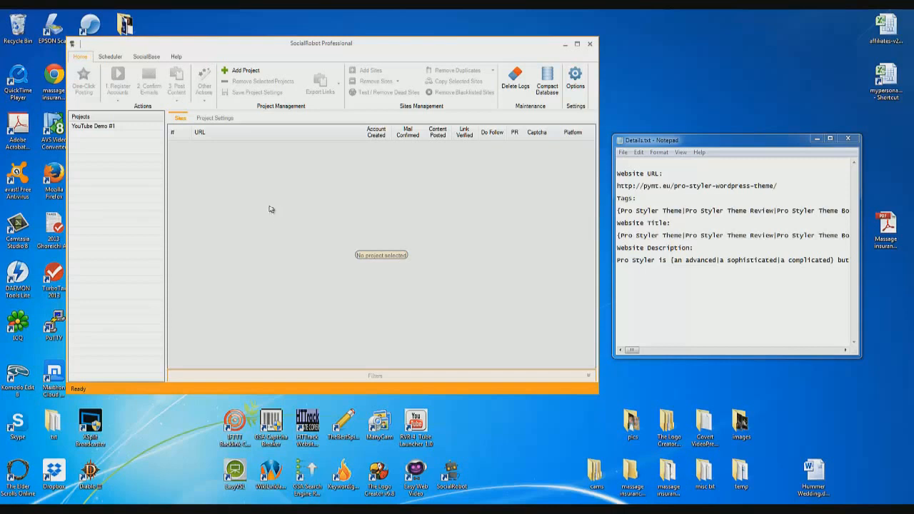
Open the program options and examine the general settings for threading, timeouts, one-click posting and retries
left_click(570, 87)
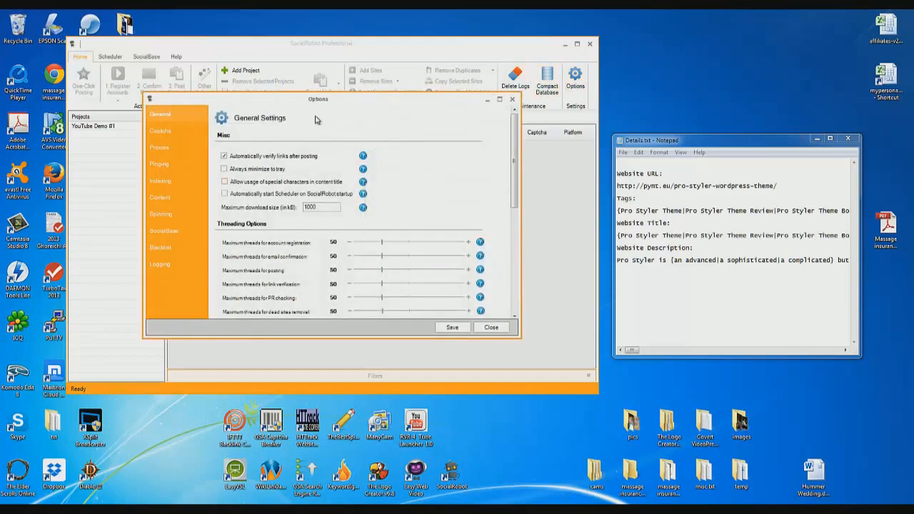
left_click_drag(328, 102, 358, 113)
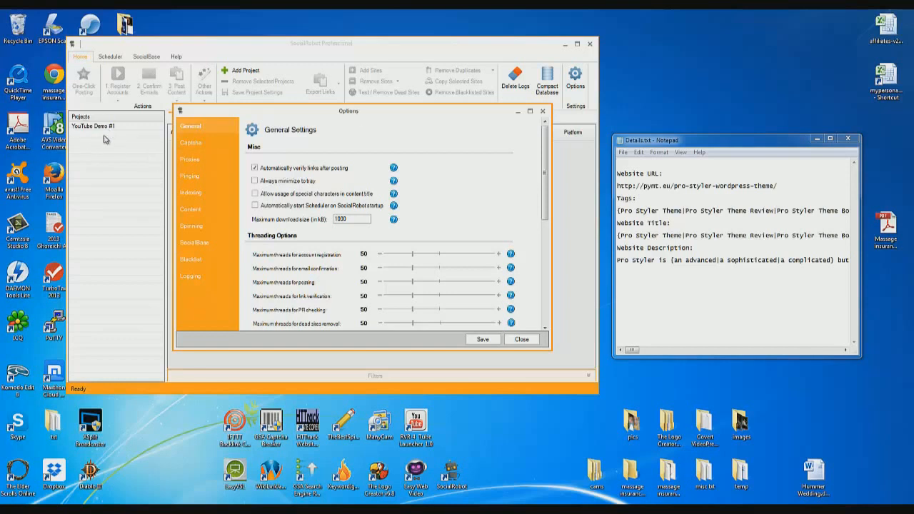
left_click(491, 117)
scroll(547, 211, "down", 1)
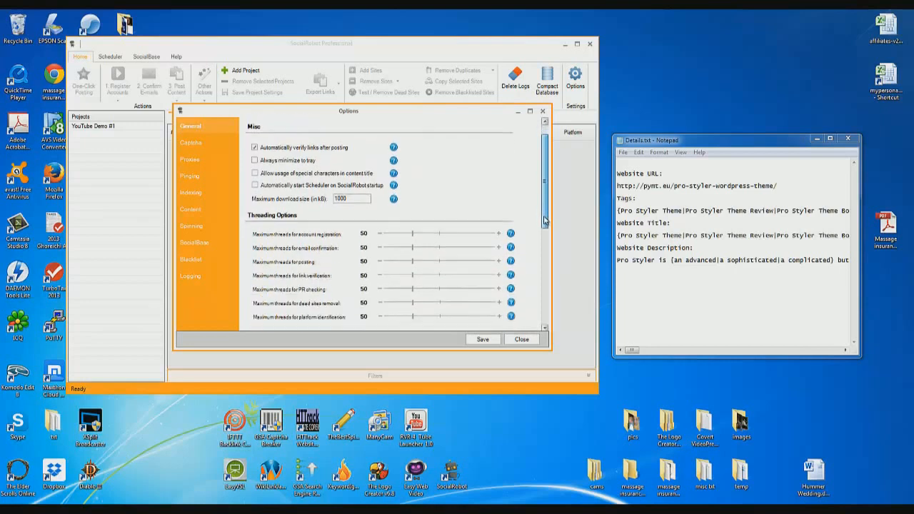
scroll(551, 229, "down", 4)
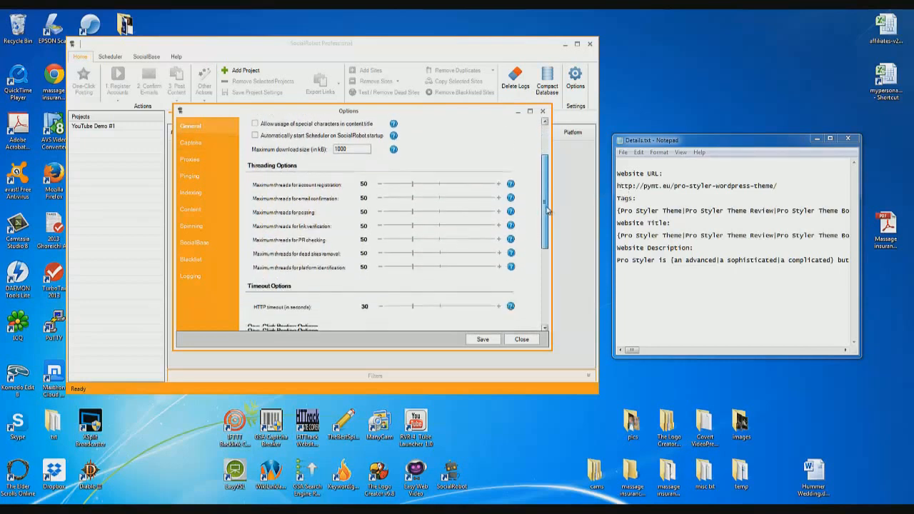
scroll(551, 229, "down", 6)
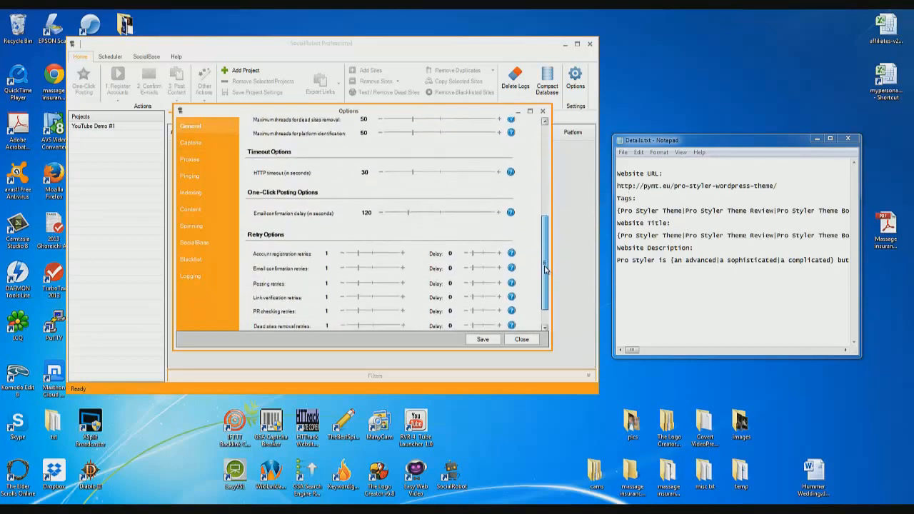
scroll(545, 276, "up", 6)
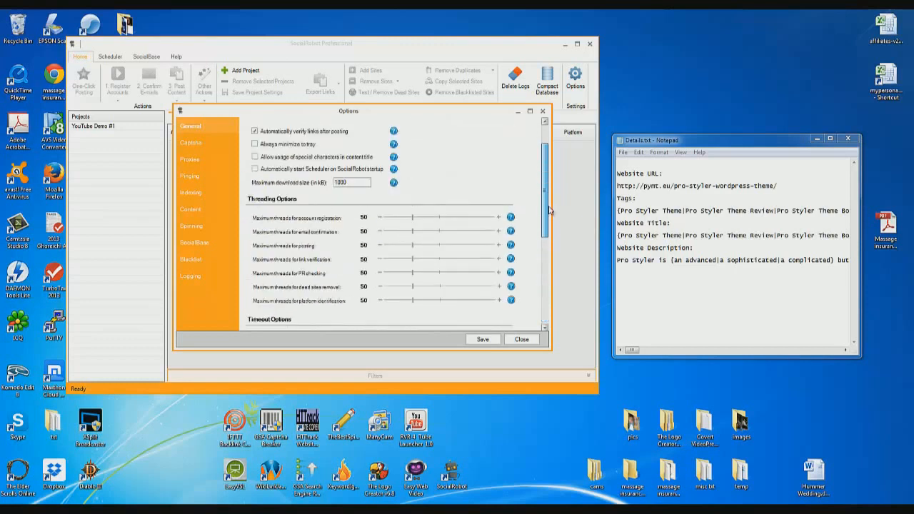
scroll(546, 247, "down", 6)
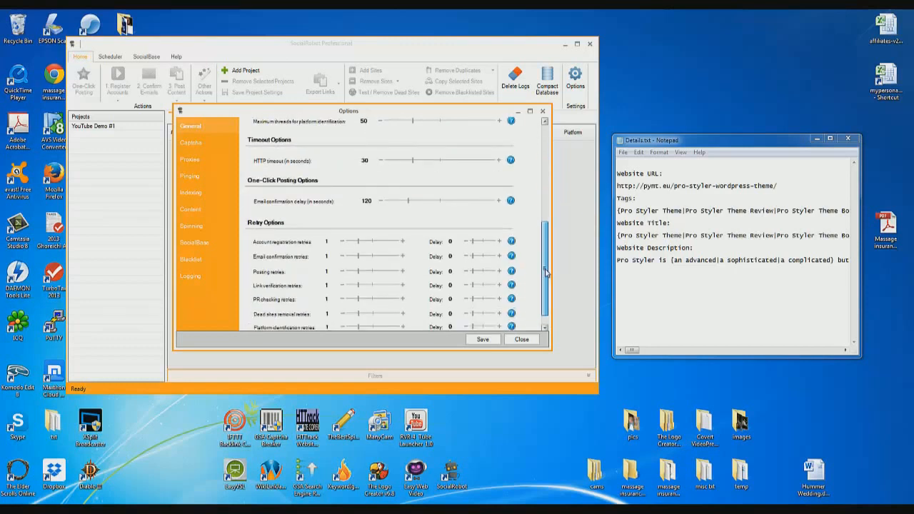
scroll(545, 272, "down", 1)
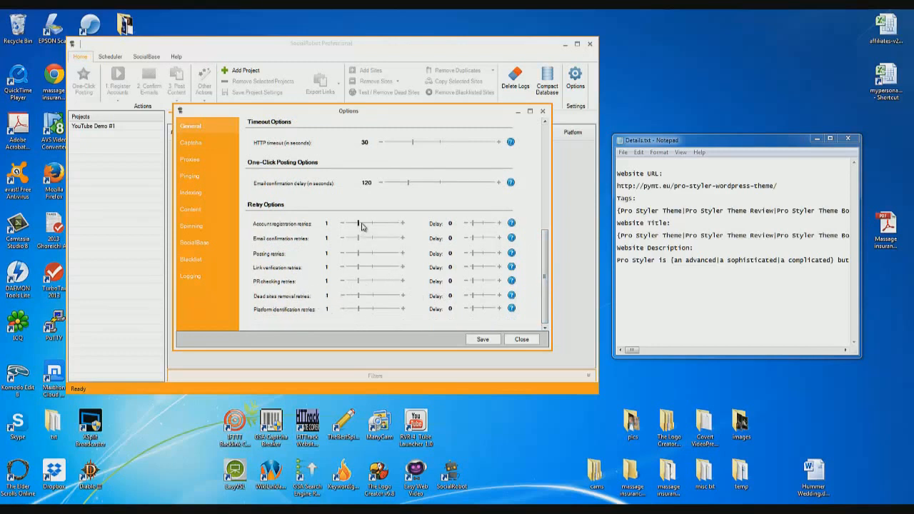
Try raising the number of account registration retries in the retry options
left_click_drag(361, 226, 369, 225)
mouse_move(358, 223)
left_mouse_down()
mouse_move(383, 225)
mouse_move(360, 224)
left_mouse_up()
left_click(395, 224)
left_click_drag(396, 228, 360, 227)
Open the captcha solving options and examine the supported captcha services
left_click(210, 142)
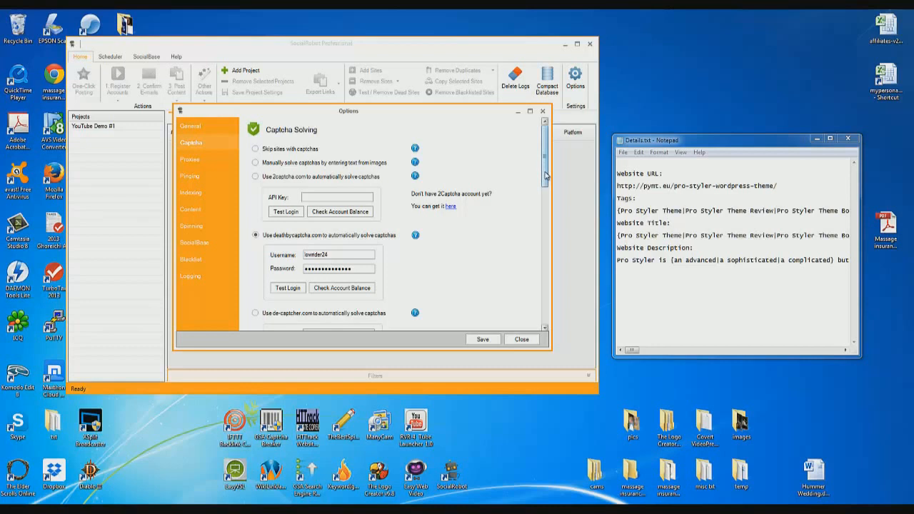
left_click_drag(546, 176, 546, 185)
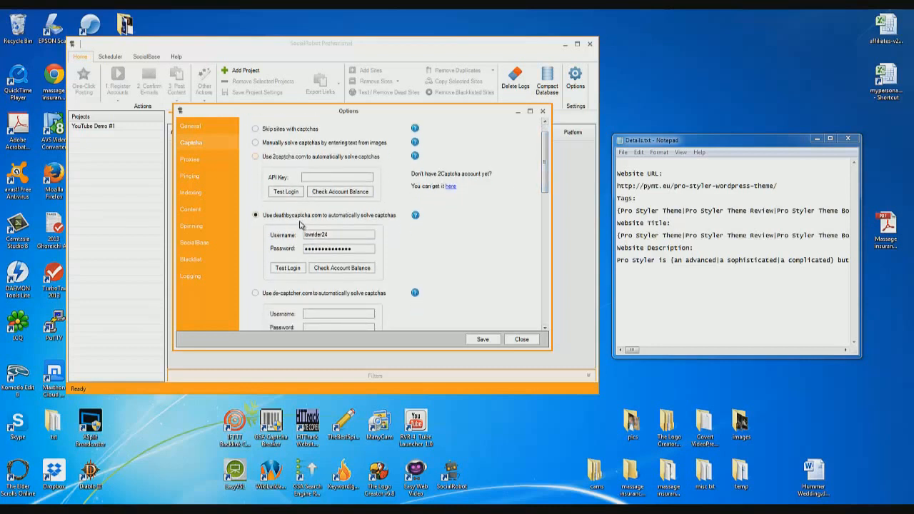
left_click_drag(544, 188, 535, 316)
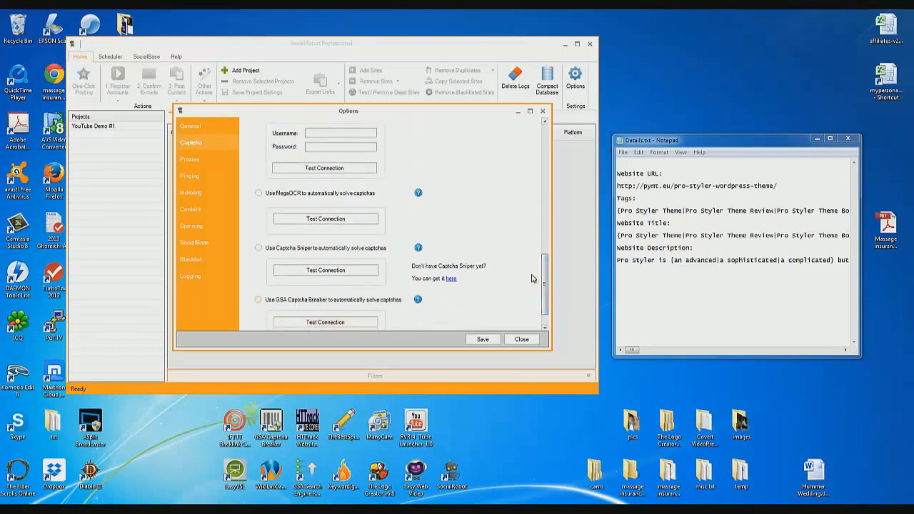
left_click_drag(544, 283, 539, 186)
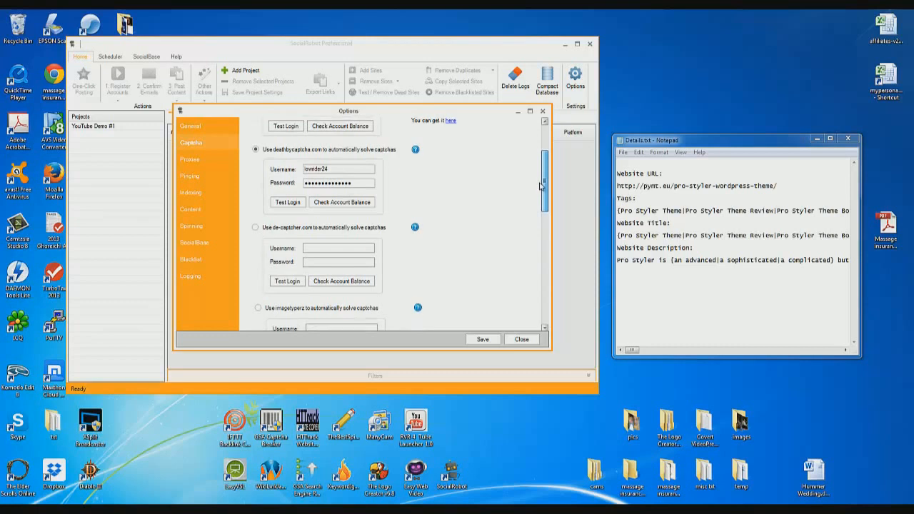
scroll(540, 186, "up", 3)
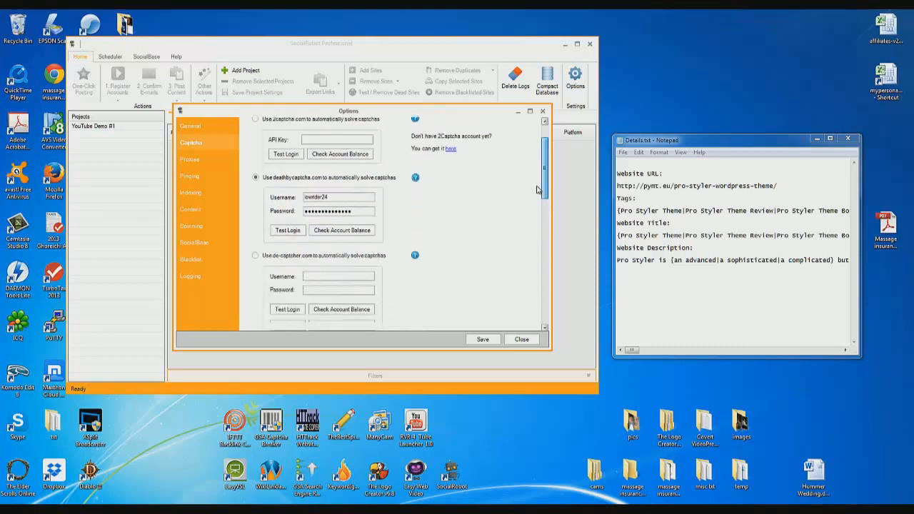
left_click_drag(538, 189, 541, 151)
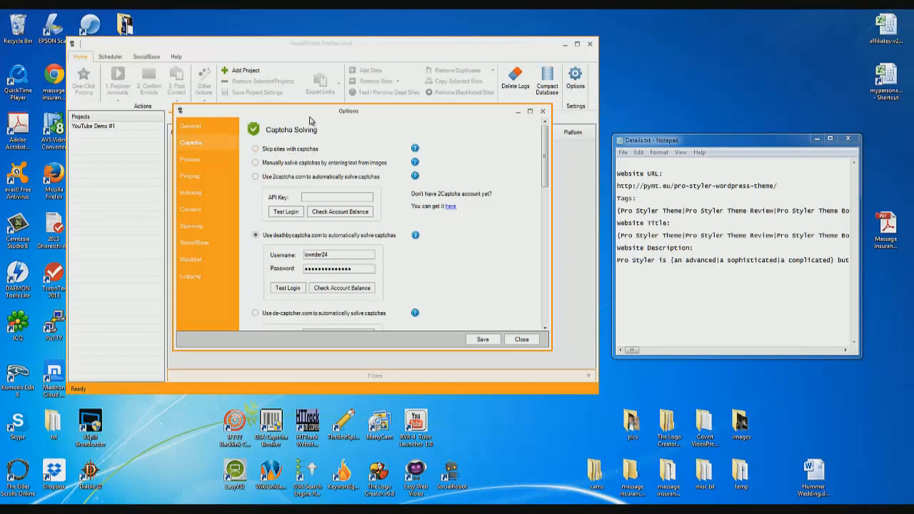
left_click_drag(313, 115, 304, 123)
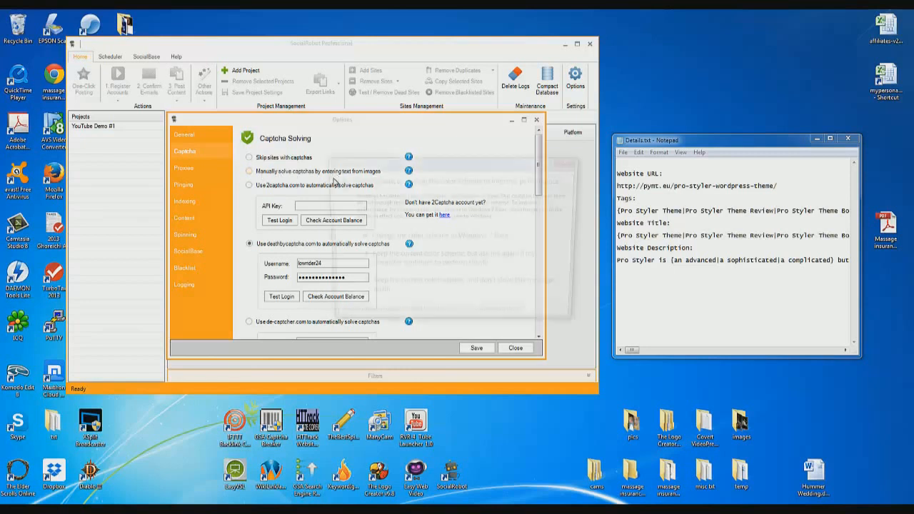
left_click(422, 116)
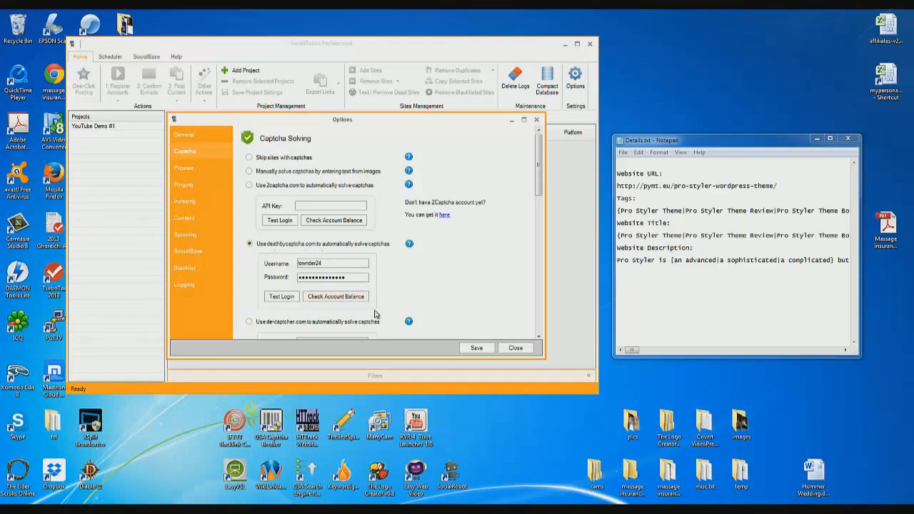
Check the account balance and test the login for the deathbycaptcha.com service
left_click(331, 299)
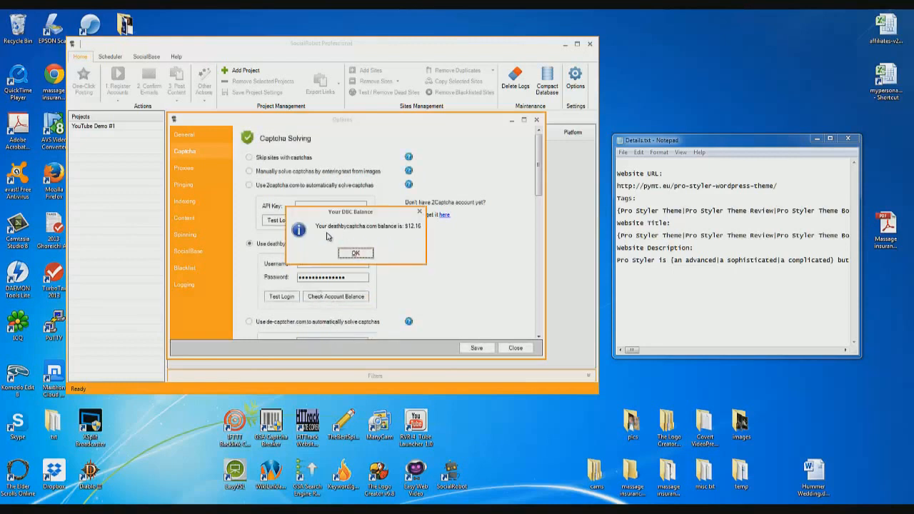
left_click(355, 253)
left_click(287, 298)
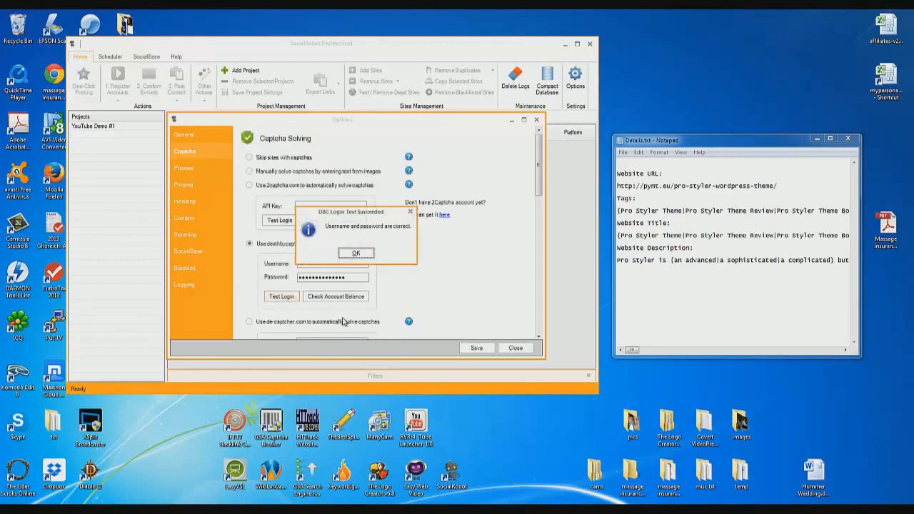
left_click(356, 253)
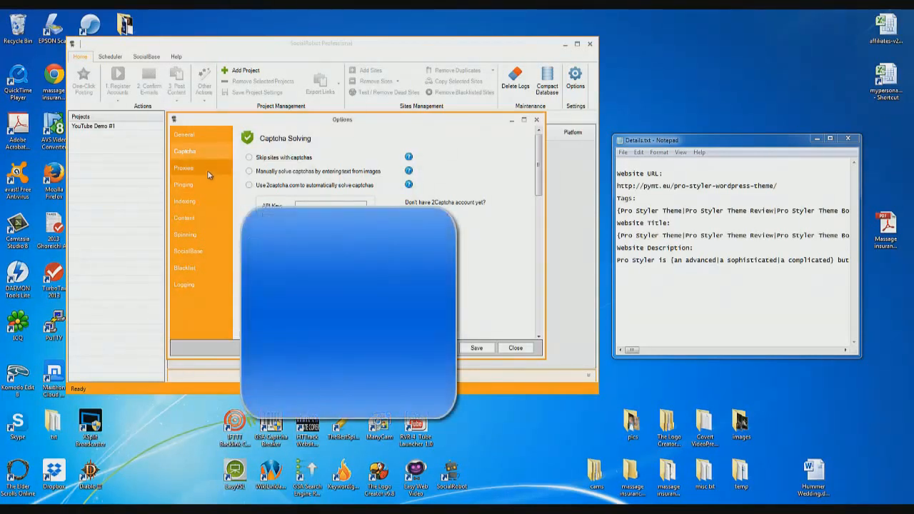
Open the proxy options and examine the proxy usage settings, the proxy list and the choices for adding proxies
left_click(208, 173)
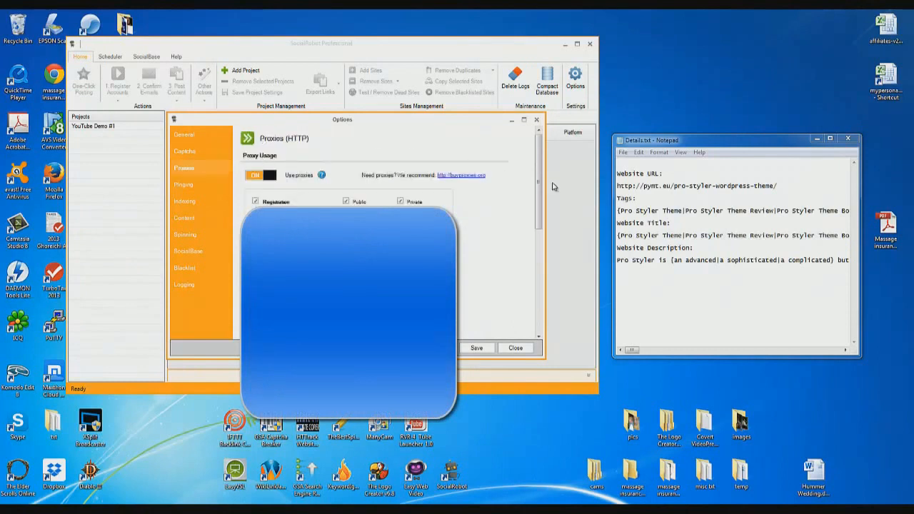
left_click_drag(537, 193, 549, 307)
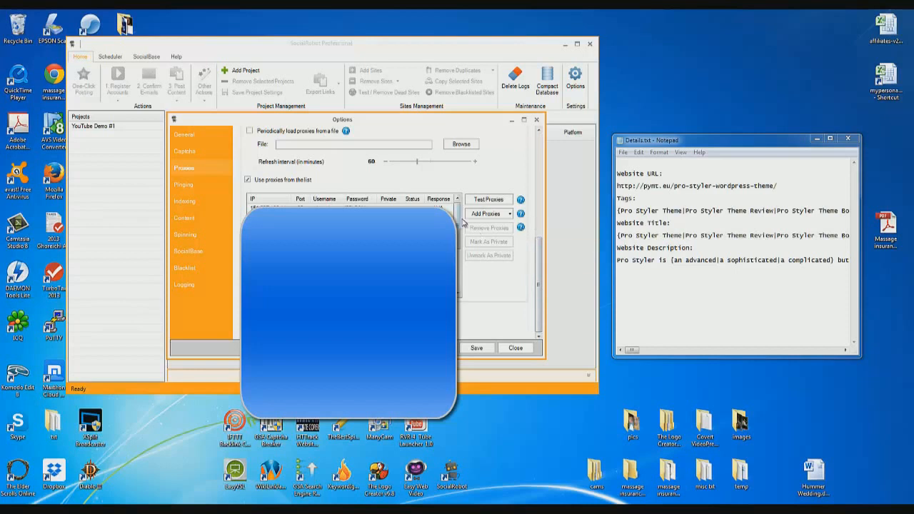
left_click(539, 155)
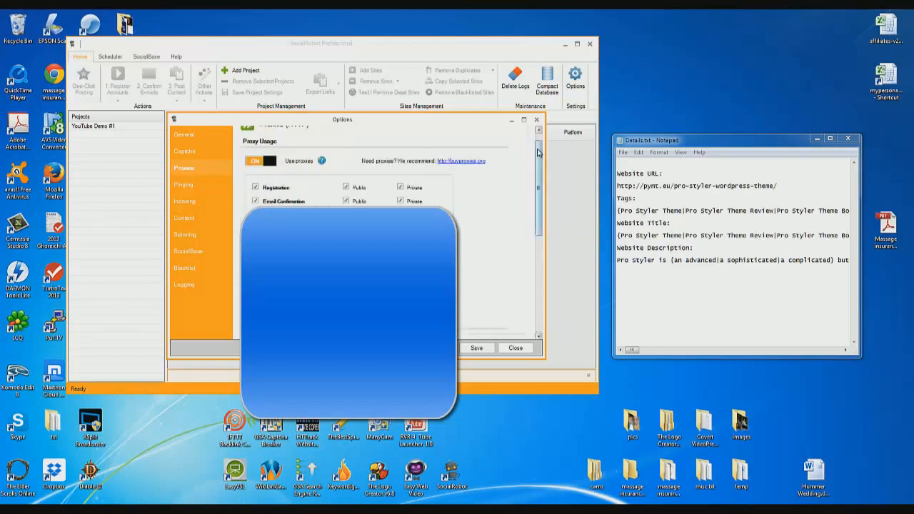
scroll(534, 176, "down", 5)
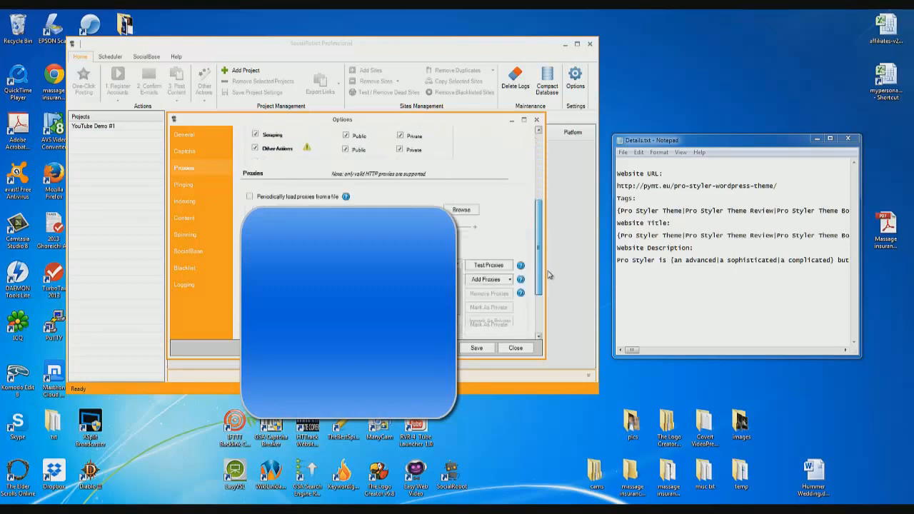
scroll(548, 275, "down", 3)
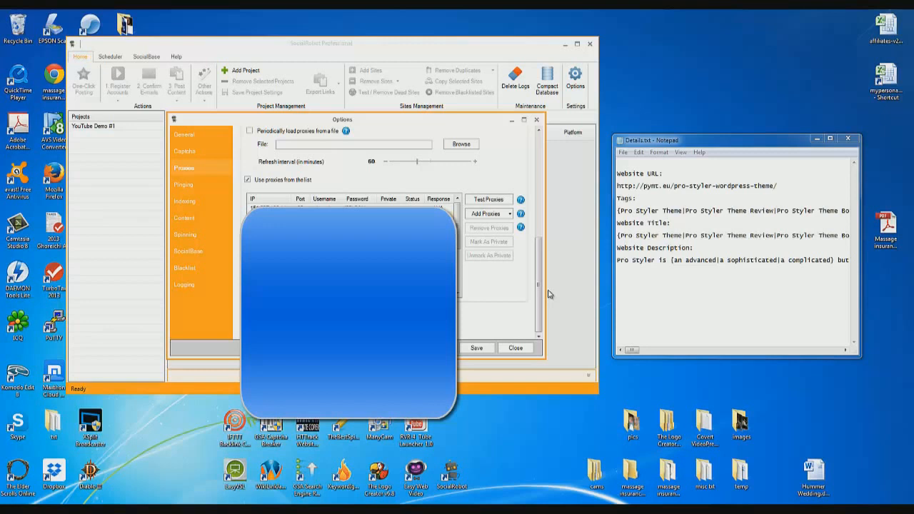
left_click(511, 215)
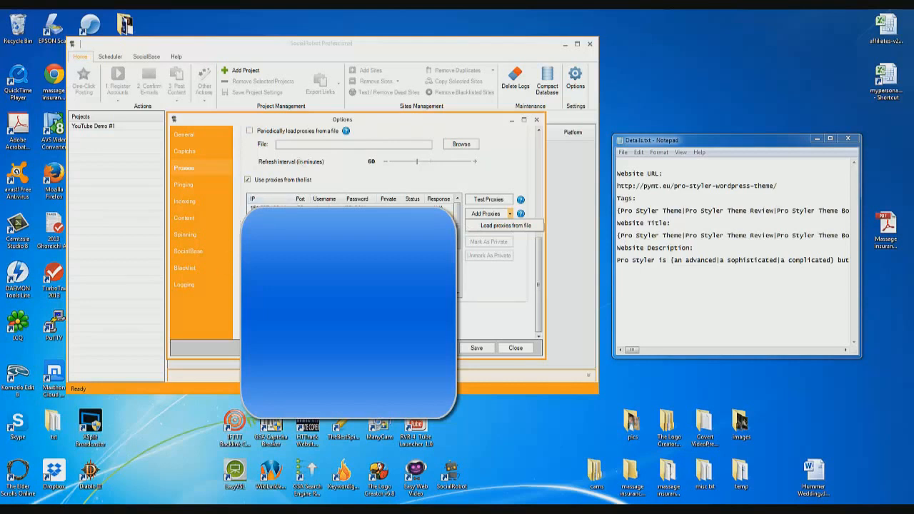
key("Escape")
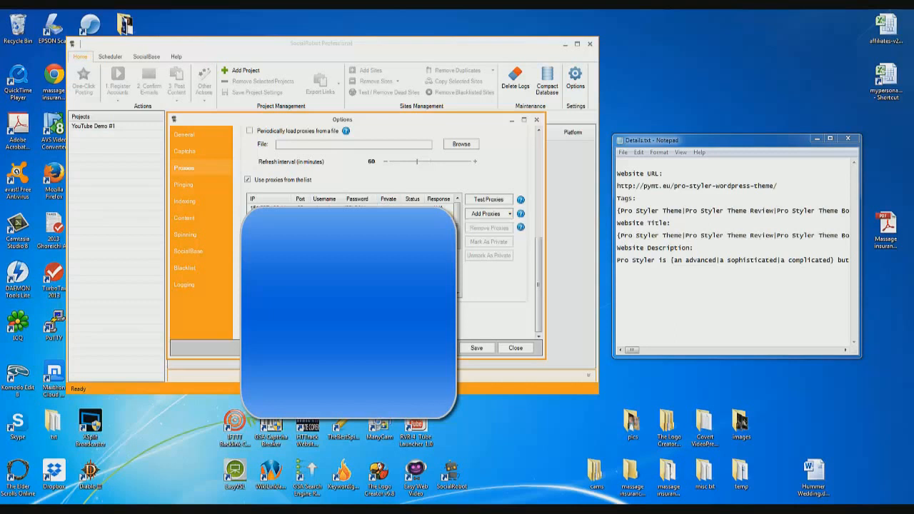
Open the pinging options and examine the whole list of ping services
left_click(194, 185)
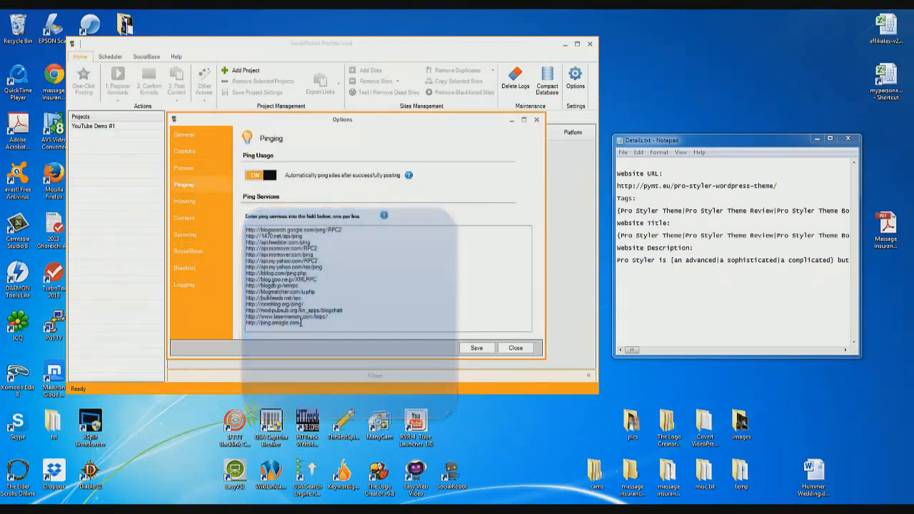
key("shift+Up")
key("shift+Up")
key("shift+Up")
key("shift+Up")
key("shift+Up")
key("shift+Up")
key("shift+Up")
key("shift+Up")
key("shift+Up")
key("shift+Up")
key("shift+Up")
key("shift+Up")
key("shift+Up")
key("shift+Up")
key("shift+Up")
key("shift+Up")
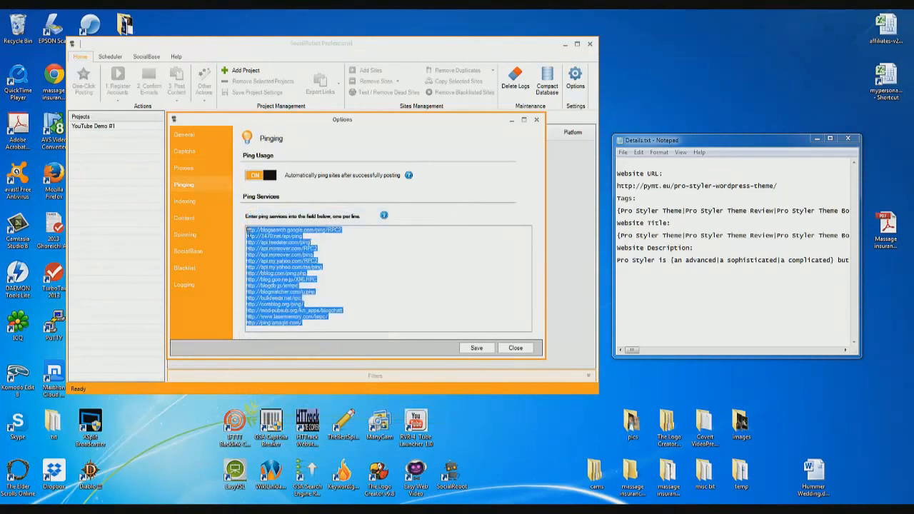
left_click(316, 324)
left_click_drag(321, 325, 241, 230)
left_click(279, 237)
Switch to Chrome and search Google for "wordpress ping list 2015"
left_click(131, 509)
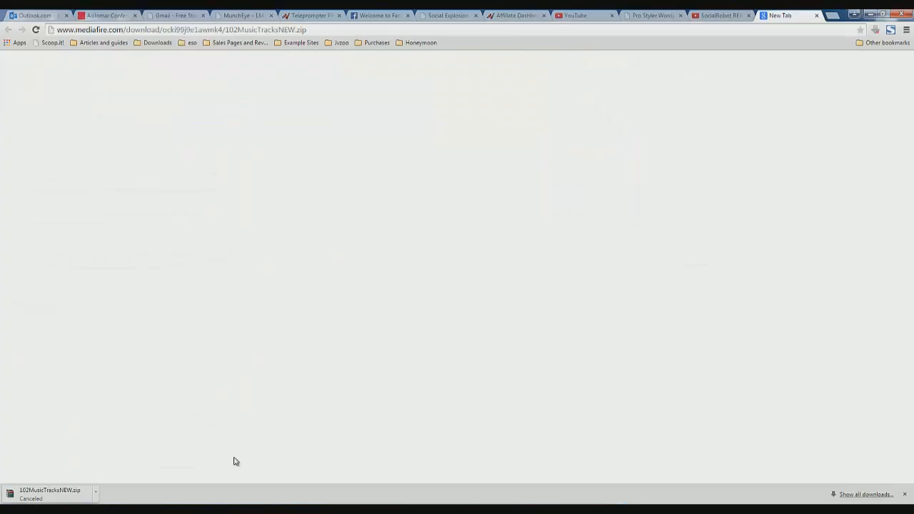
left_click(816, 33)
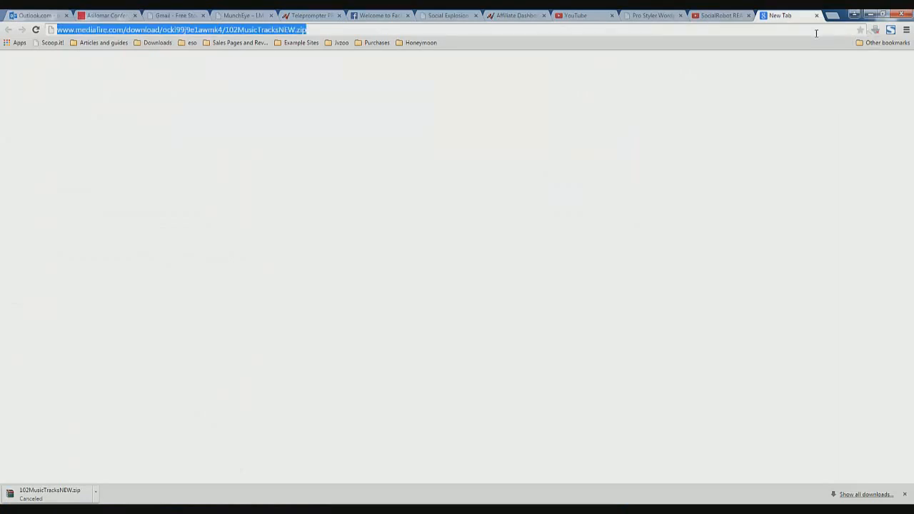
type("wordpress ")
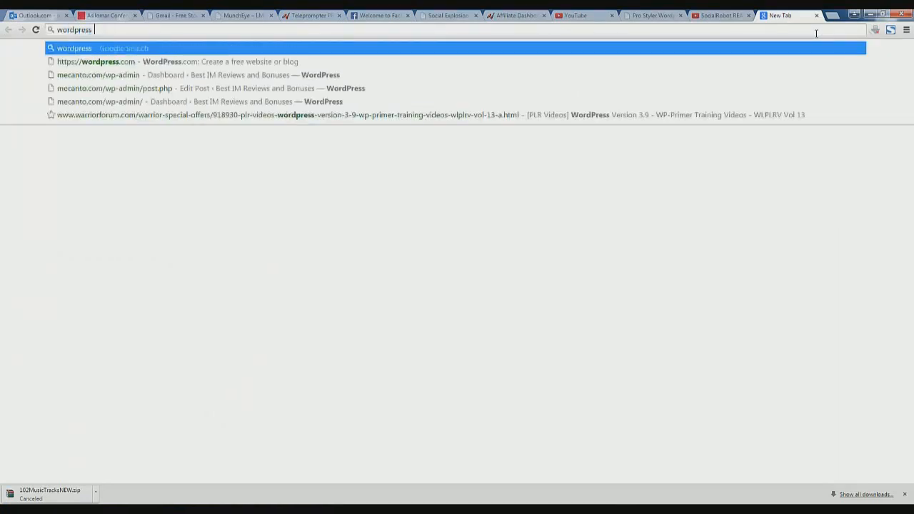
type("ping list 2015")
key("Return")
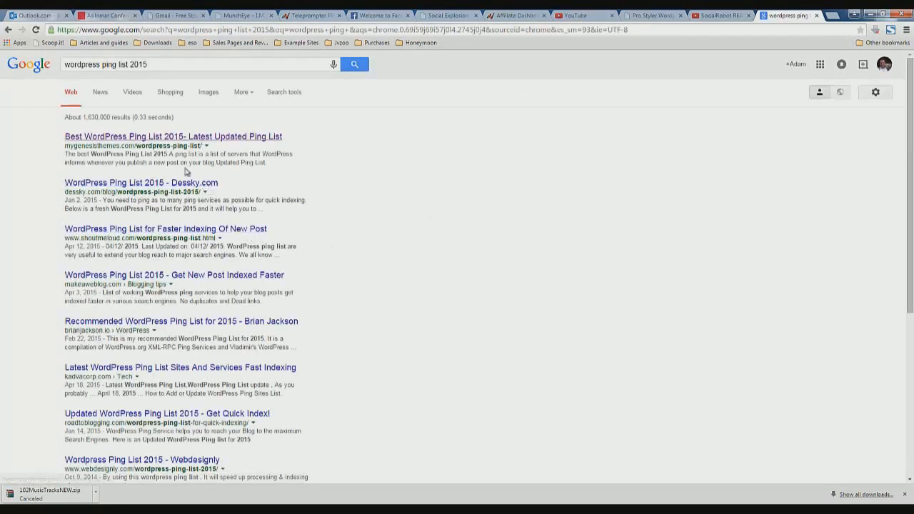
Open the Dessky.com result "WordPress Ping List 2015" and look through its list of ping services
left_click(175, 187)
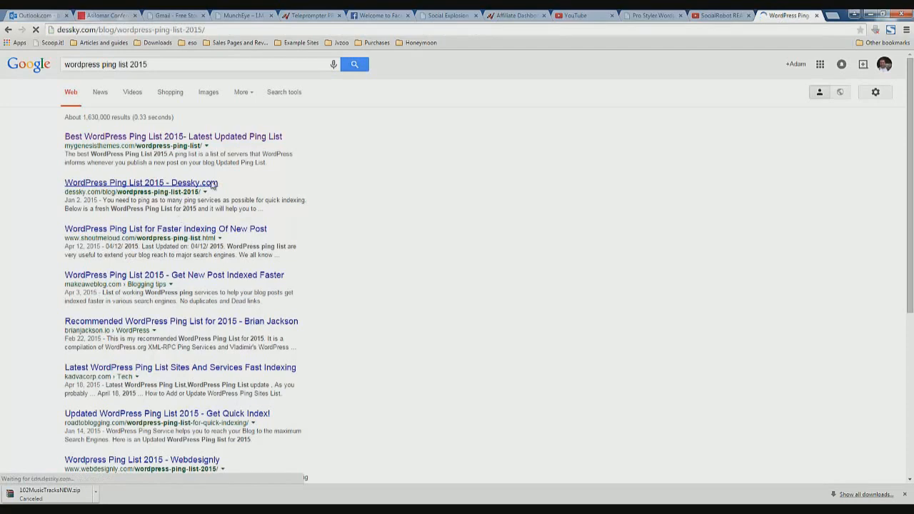
scroll(252, 261, "down", 4)
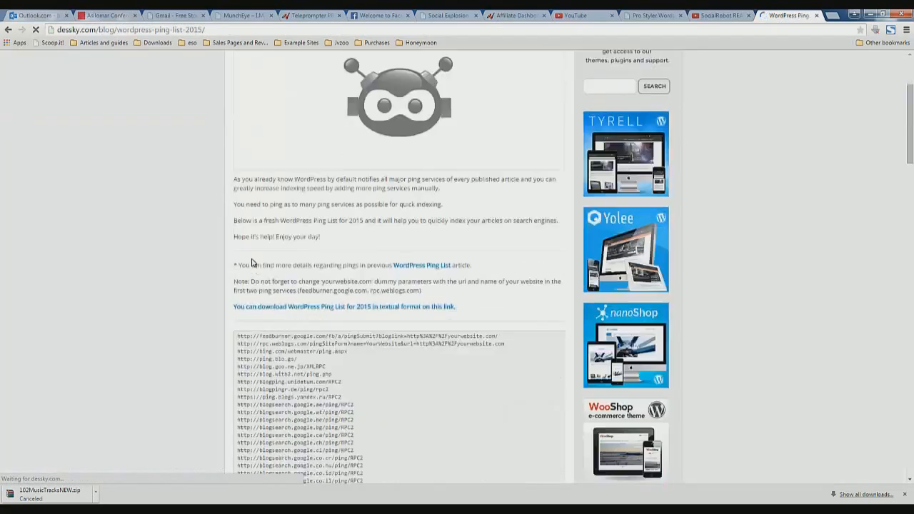
scroll(252, 259, "down", 7)
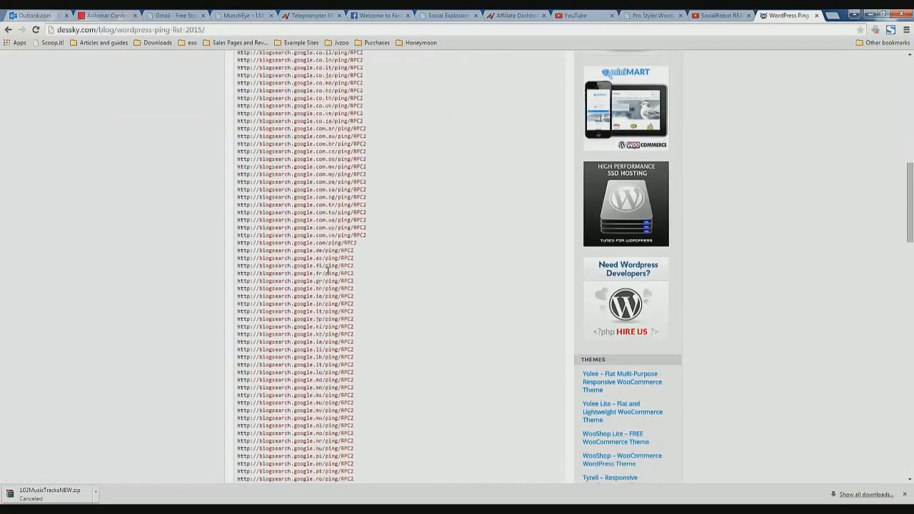
Copy the whole list of ping services from the Dessky.com page
scroll(327, 272, "down", 3)
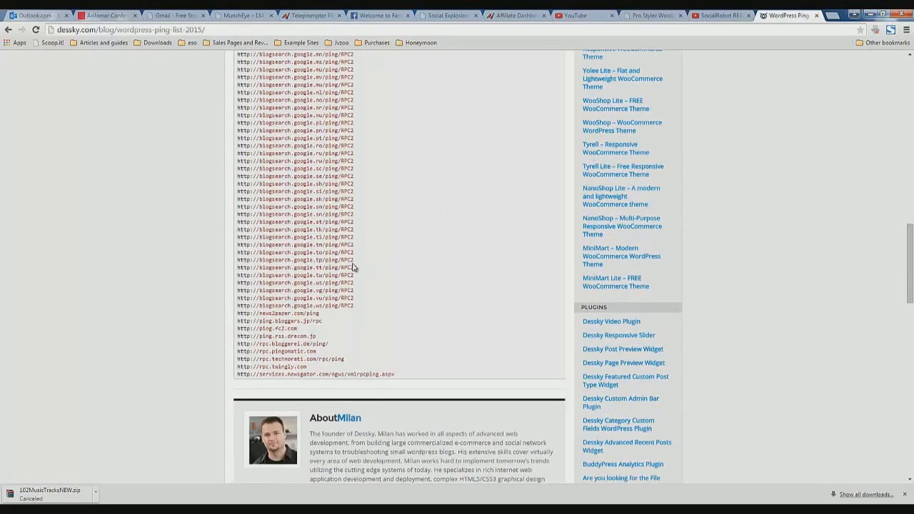
left_click_drag(396, 376, 238, 145)
right_click(238, 147)
left_click(258, 156)
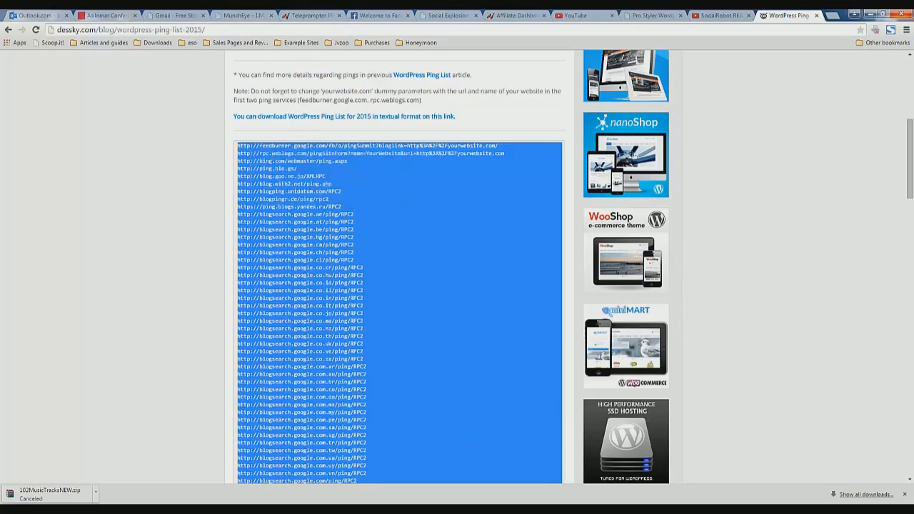
Return to SocialRobot, replace all existing ping services with the copied list, and look through the pasted entries
left_click(879, 16)
right_click(404, 240)
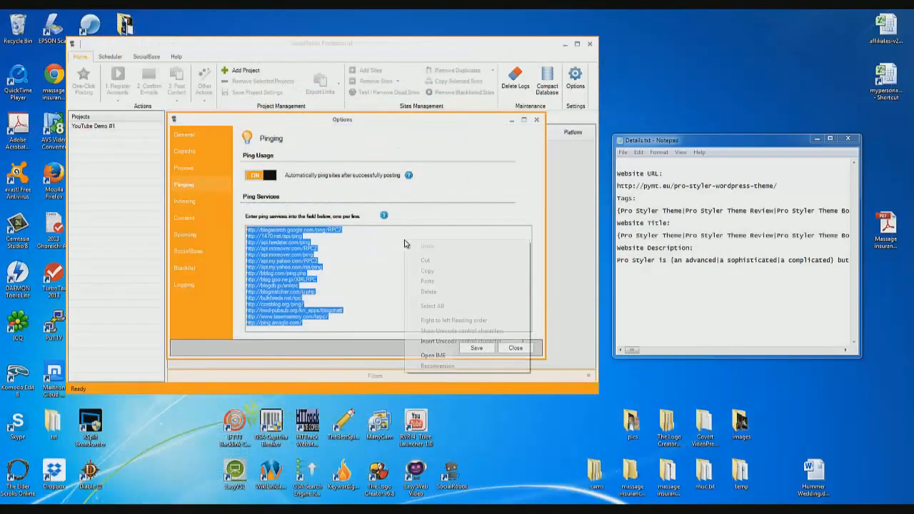
left_click(436, 283)
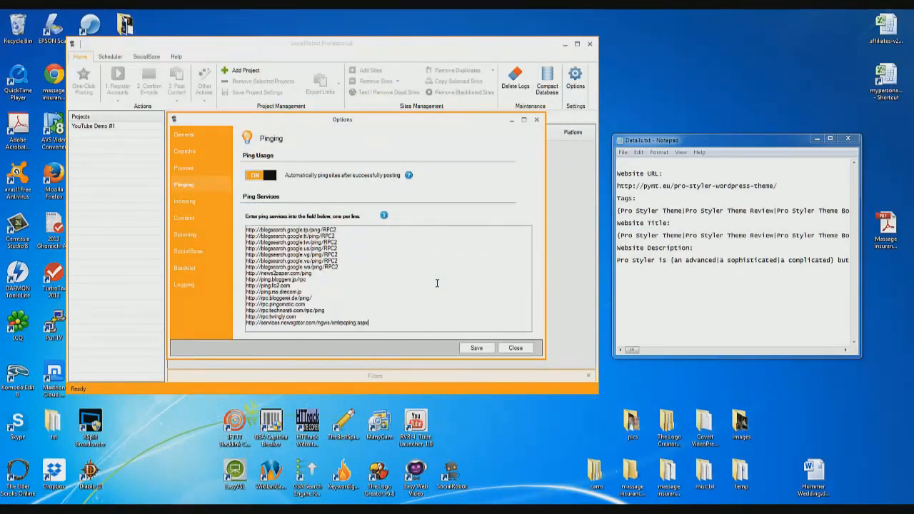
left_click_drag(347, 232, 235, 206)
left_click(328, 236)
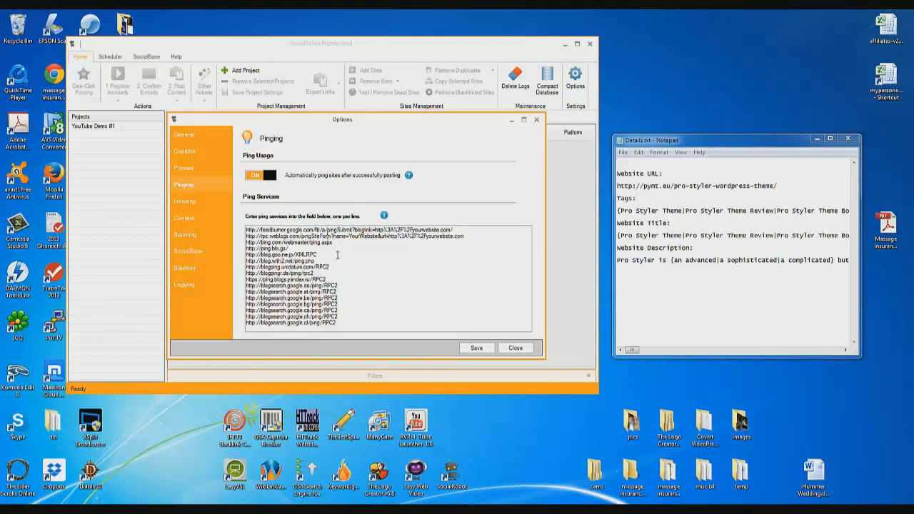
left_click_drag(328, 251, 333, 305)
left_click(334, 306)
Examine the link indexing service options and the Big Content Search account settings
left_click(205, 200)
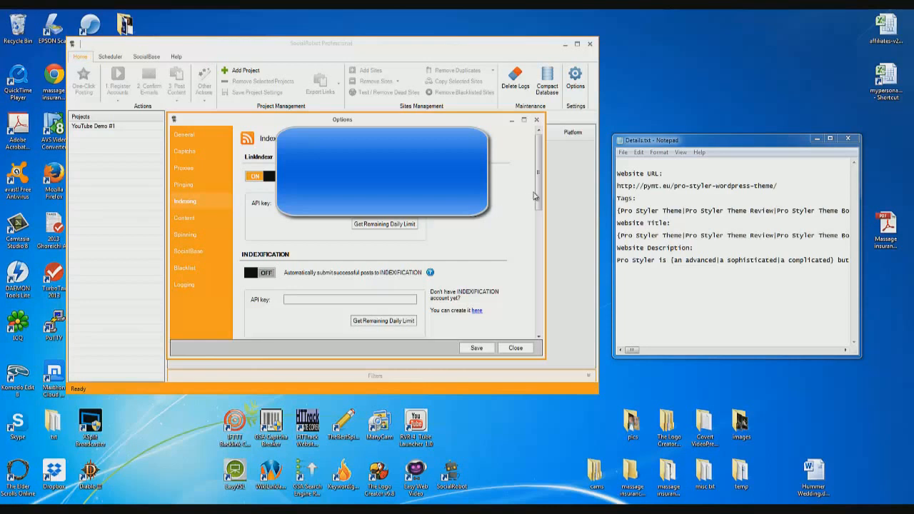
mouse_move(542, 195)
left_mouse_down()
mouse_move(540, 307)
mouse_move(550, 185)
left_mouse_up()
left_click(220, 217)
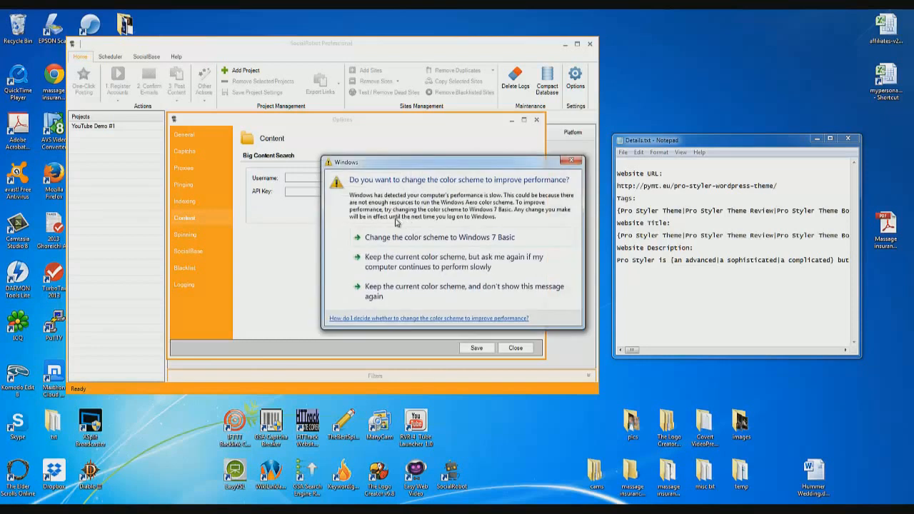
Open the spinning options and test the saved login for The Best Spinner
left_click(200, 235)
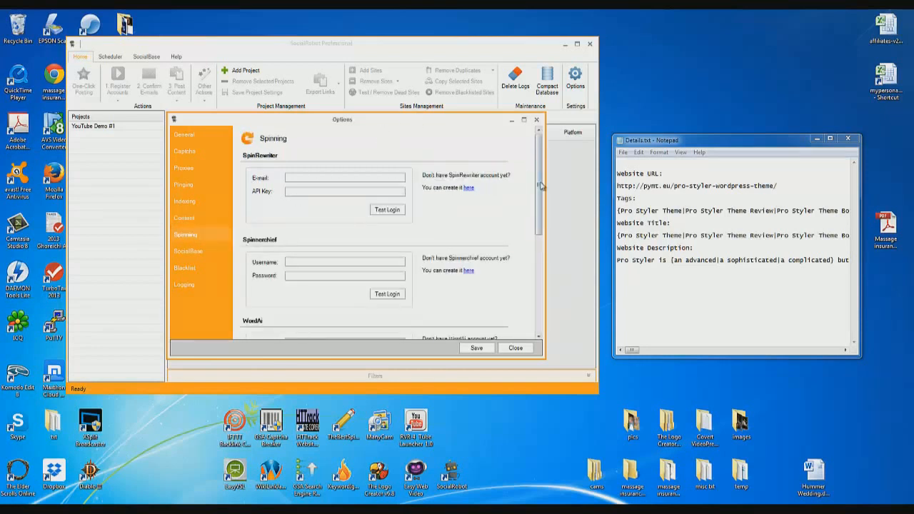
left_click_drag(541, 187, 543, 278)
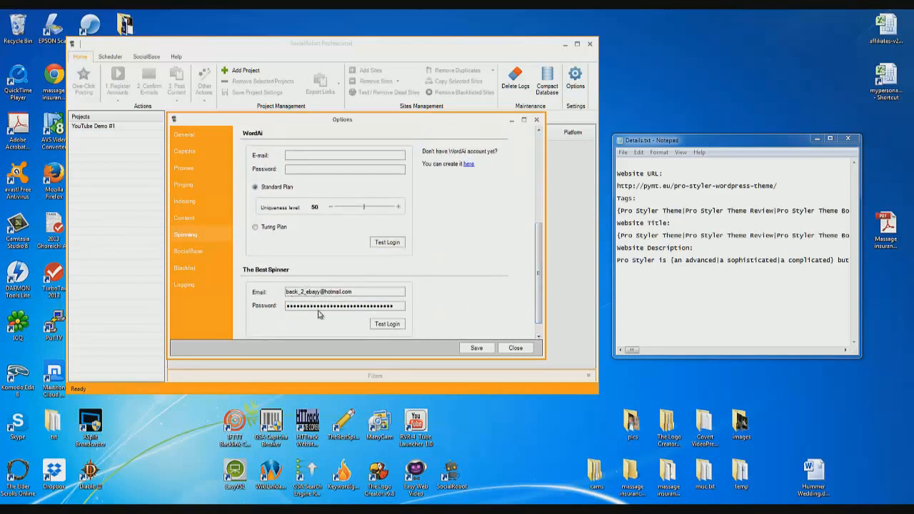
left_click(381, 323)
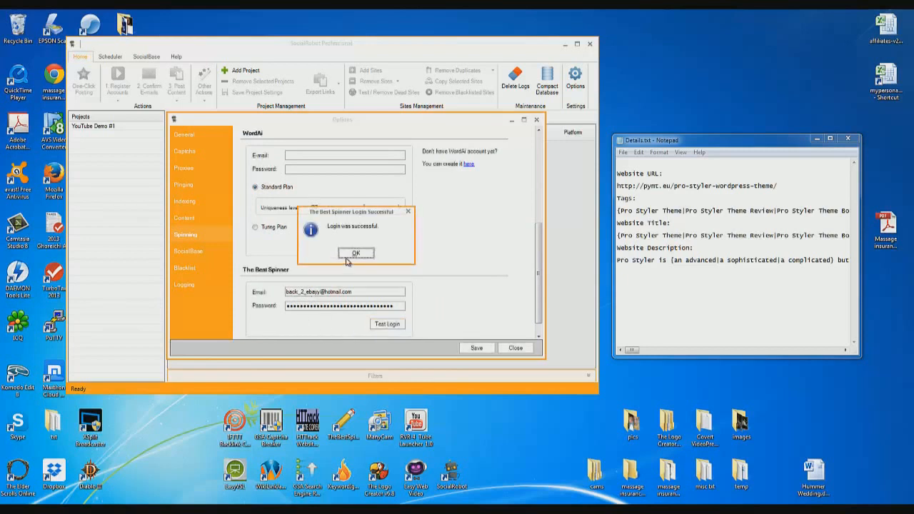
left_click(355, 254)
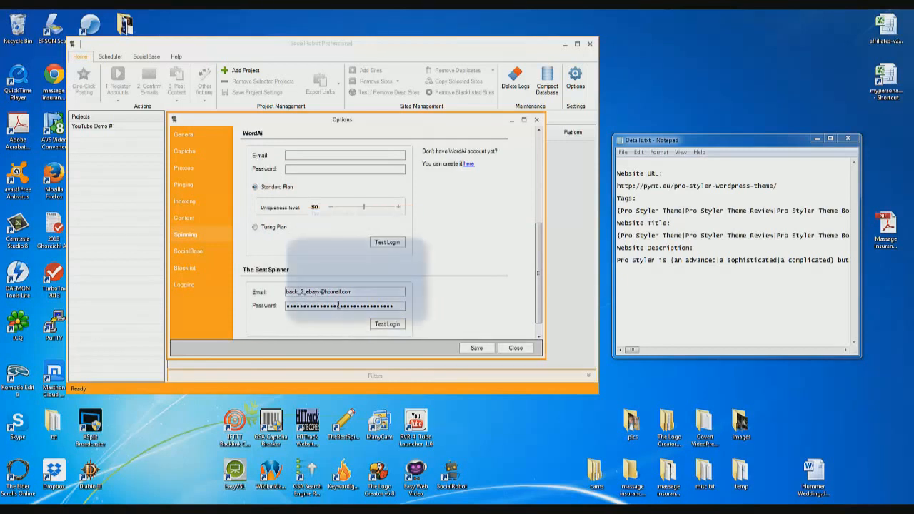
Examine the SocialBase license, the blacklisted domains and the logging level options
left_click(189, 251)
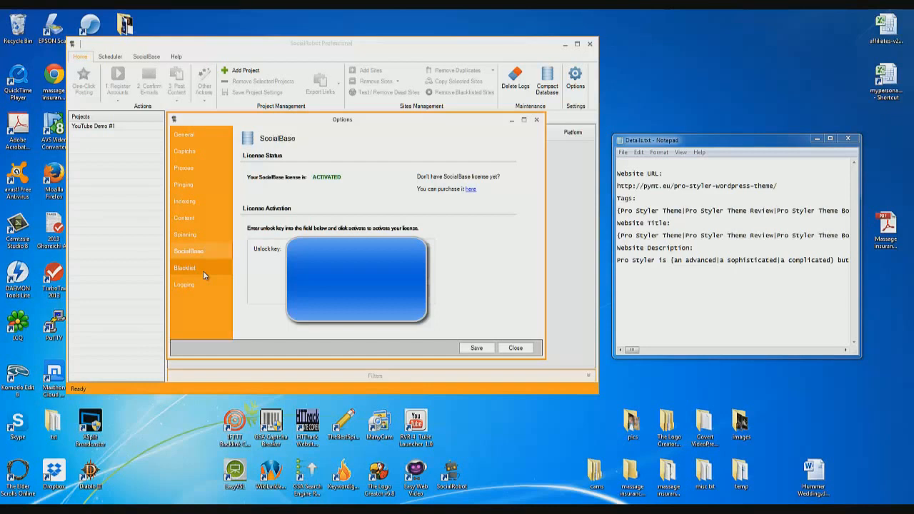
left_click(203, 274)
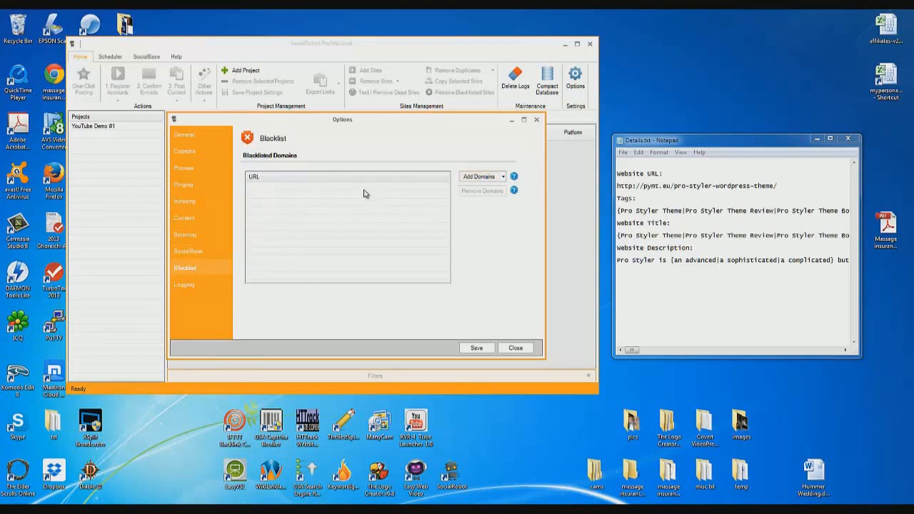
left_click(185, 283)
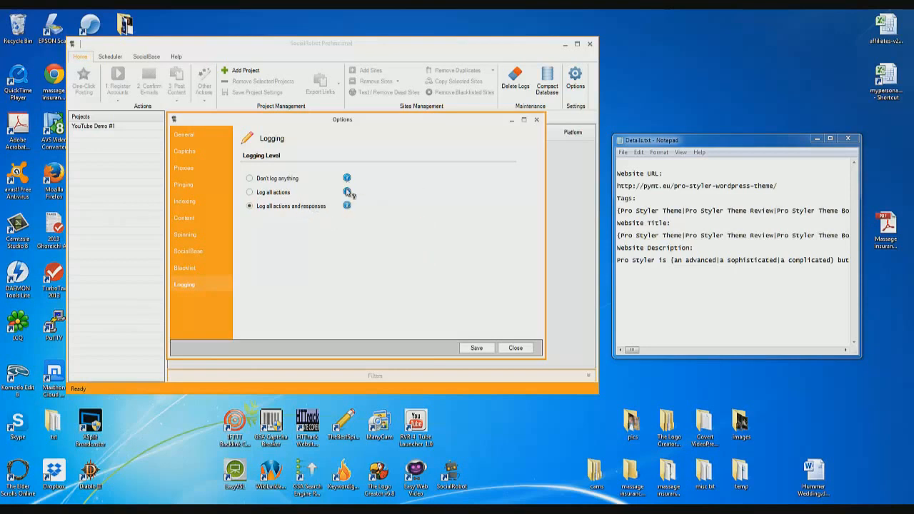
mouse_move(347, 193)
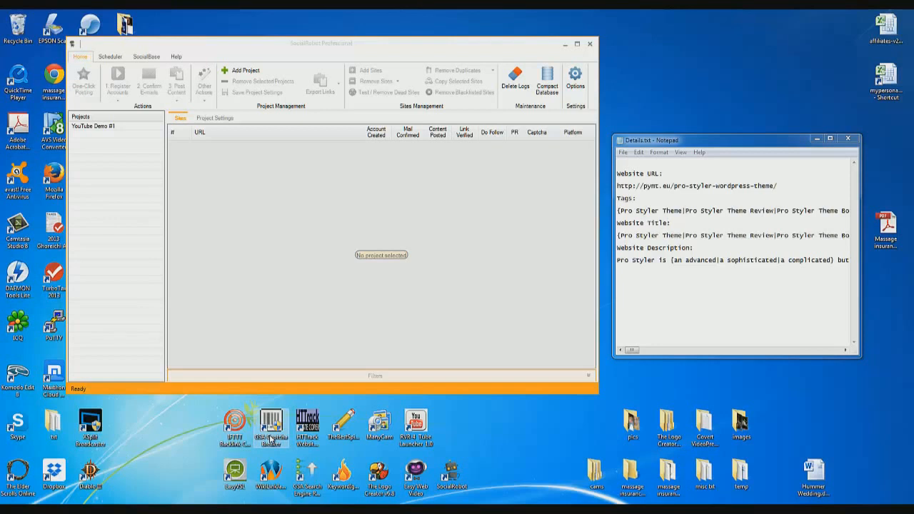
Add a new project named "Pro Styler"
left_click(241, 70)
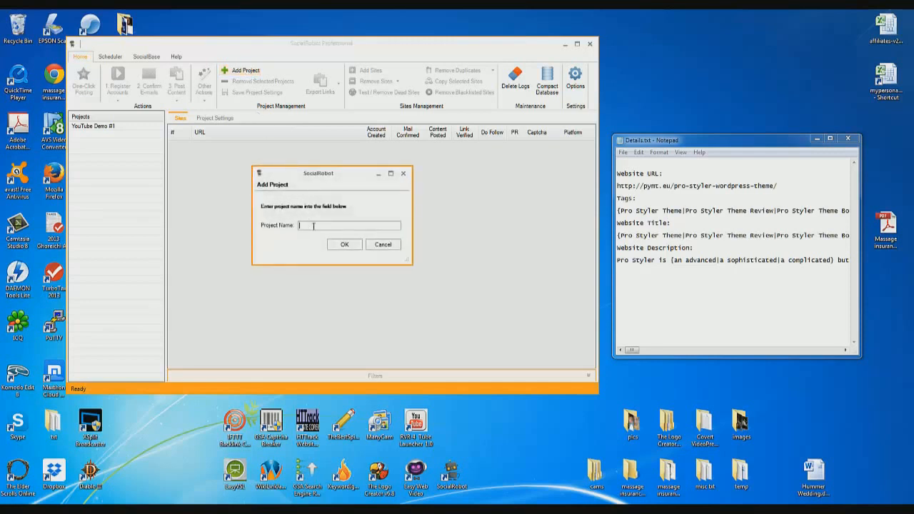
type("Pro Styler")
left_click(344, 246)
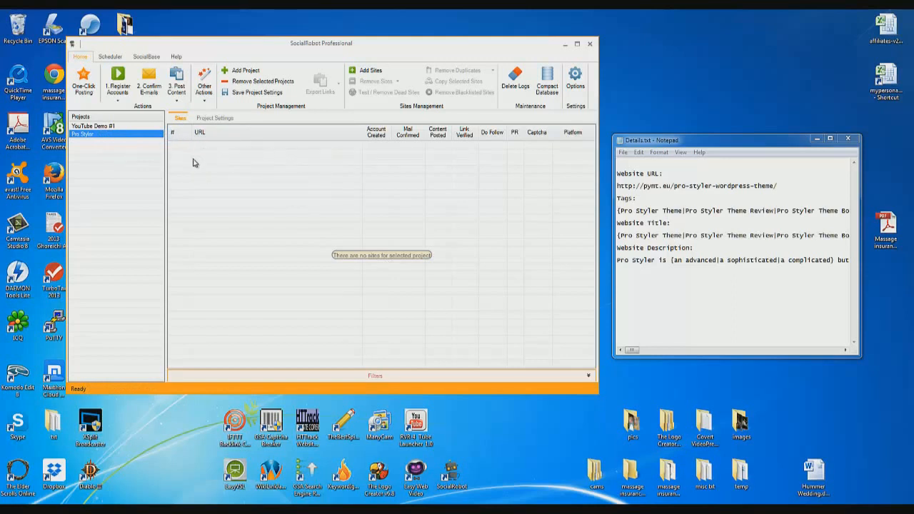
Look at SocialBase and at the options for adding sites to the Pro Styler project manually, without adding any
left_click(137, 60)
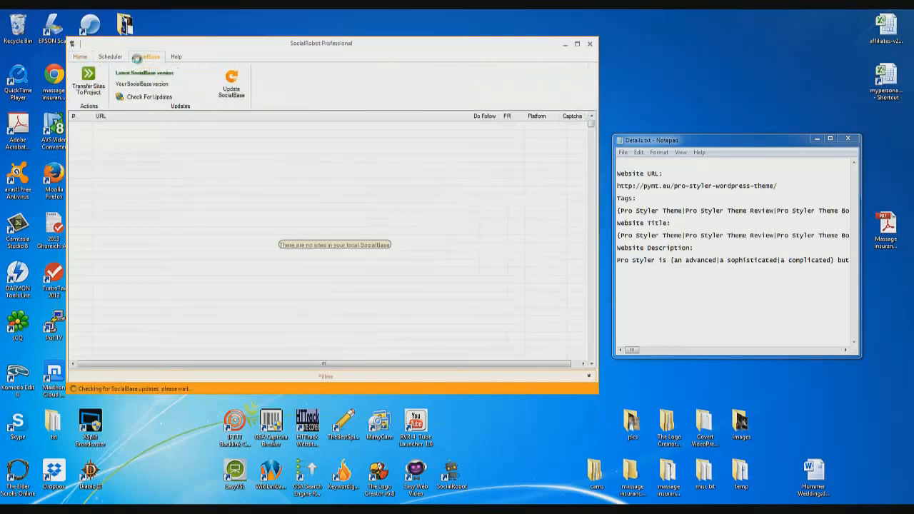
left_click(81, 61)
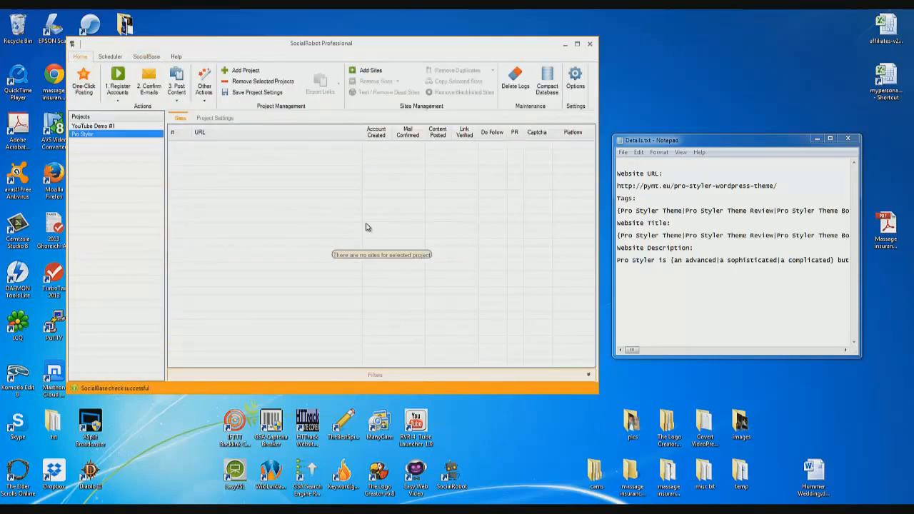
left_click(371, 70)
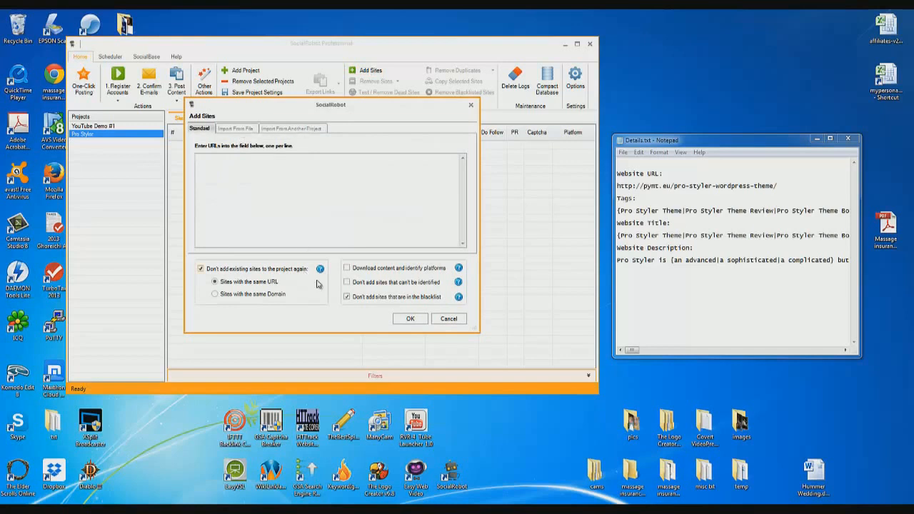
left_click(449, 319)
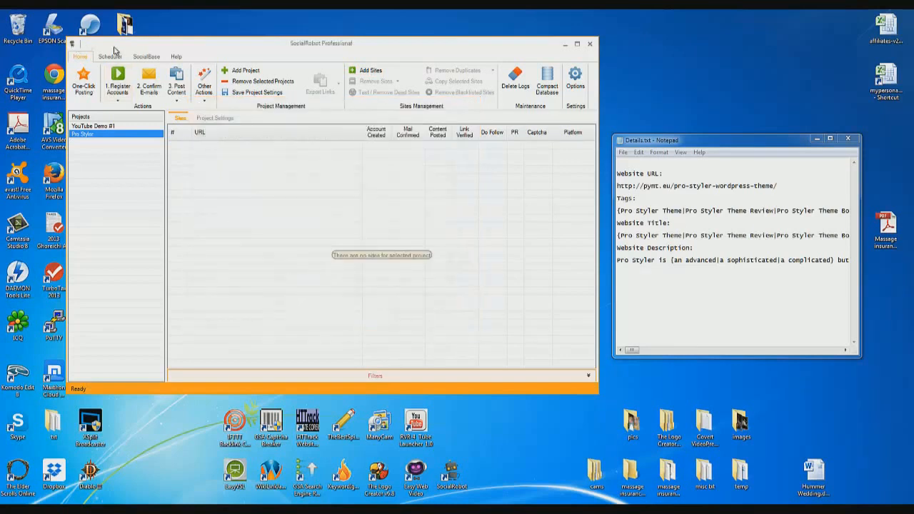
Check SocialBase for updates and update the local site list to the latest version
left_click(154, 59)
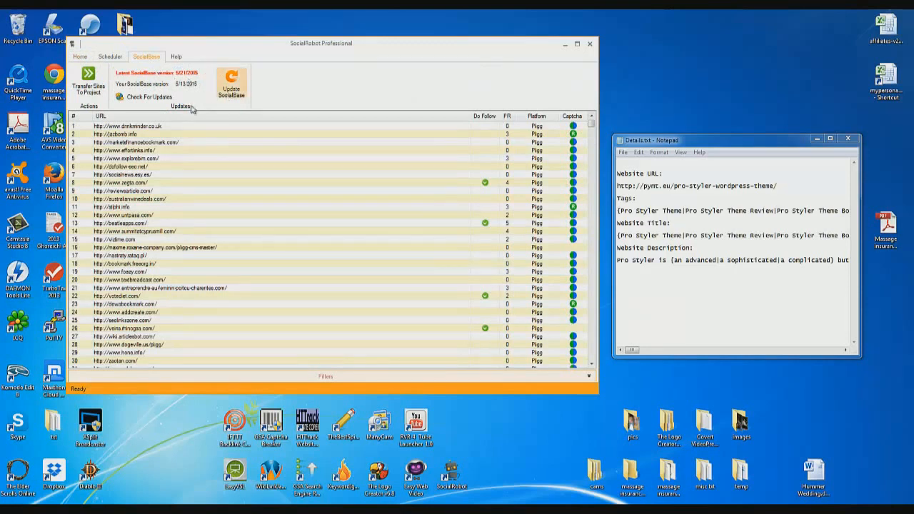
left_click(148, 97)
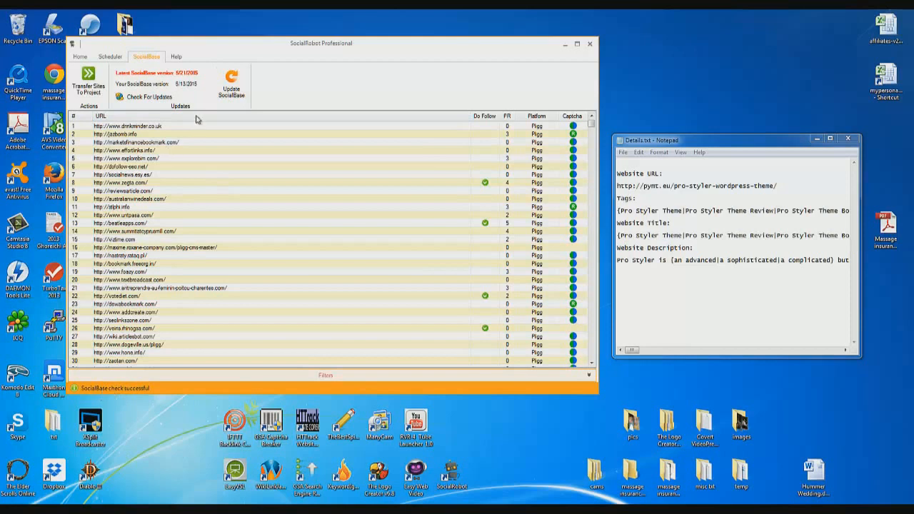
left_click(229, 93)
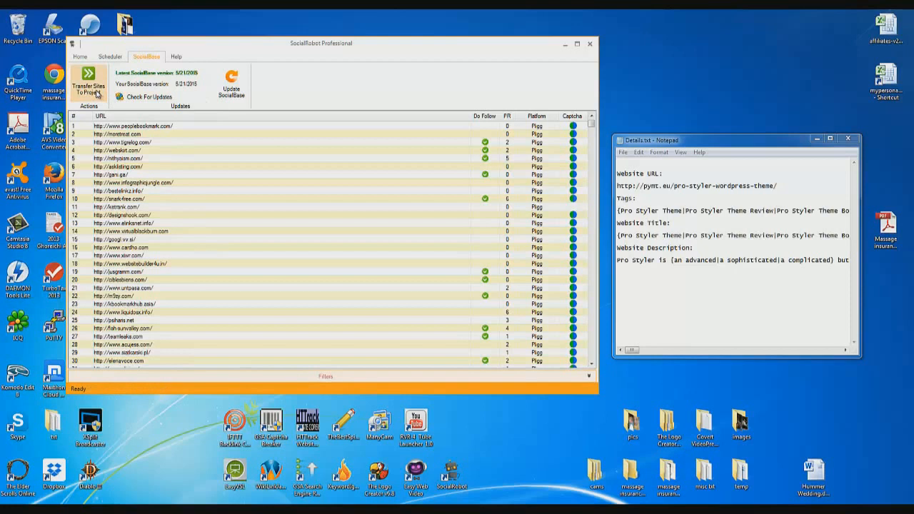
Filter the SocialBase sites to only do-follow sites with PageRank 1 or higher, and look through the filtered list
left_click(589, 378)
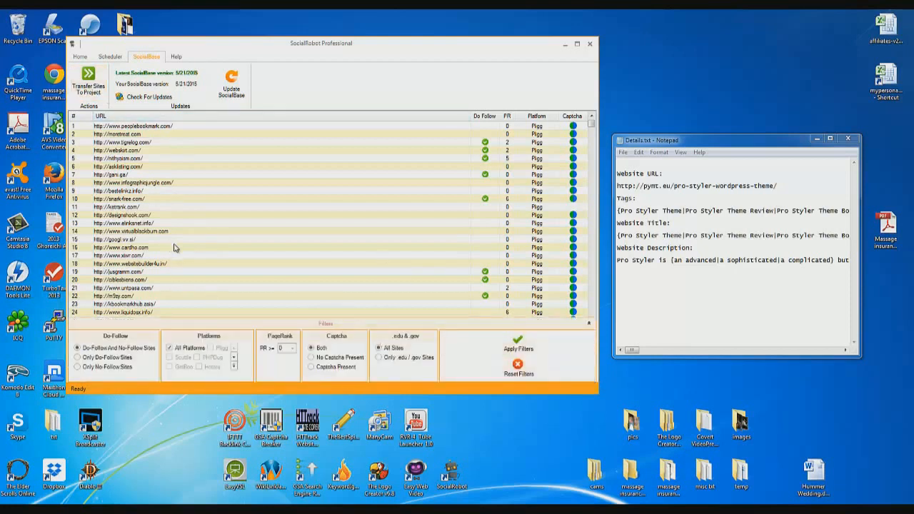
left_click(78, 358)
left_click(291, 349)
left_click(283, 364)
left_click(519, 345)
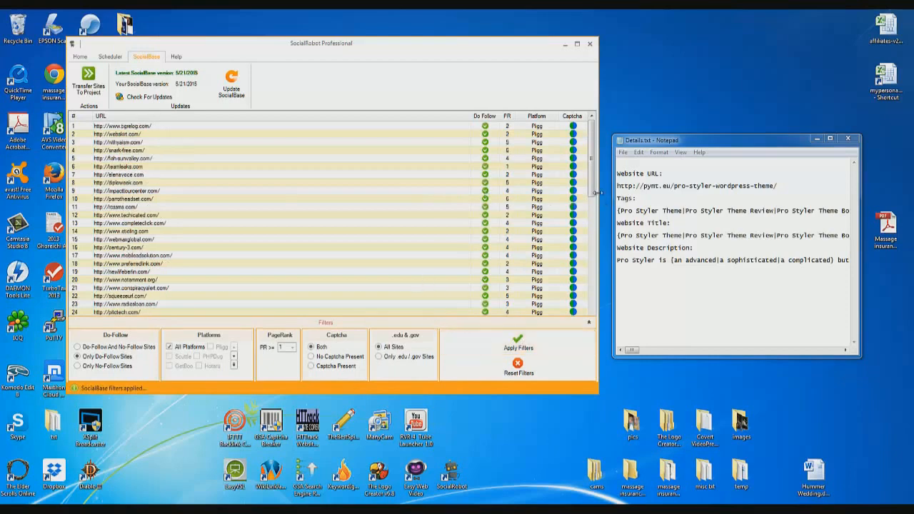
left_click_drag(594, 193, 598, 333)
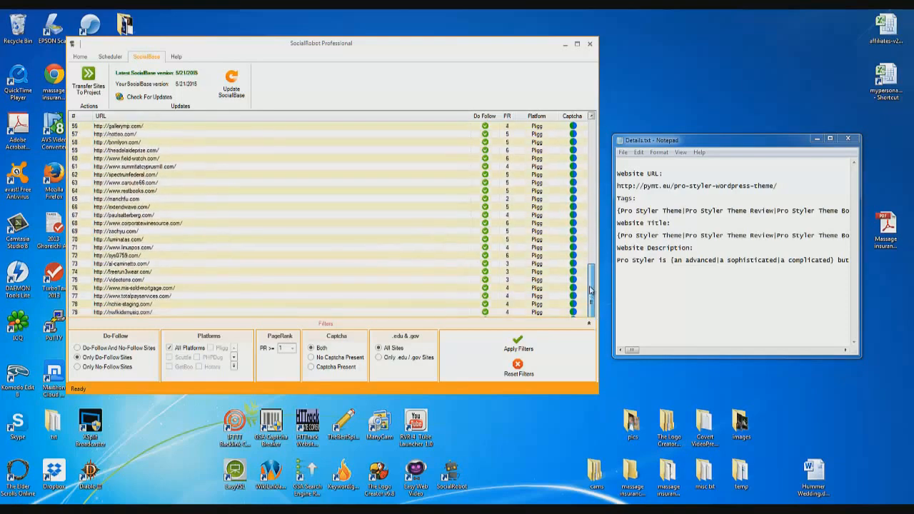
left_click_drag(591, 289, 583, 139)
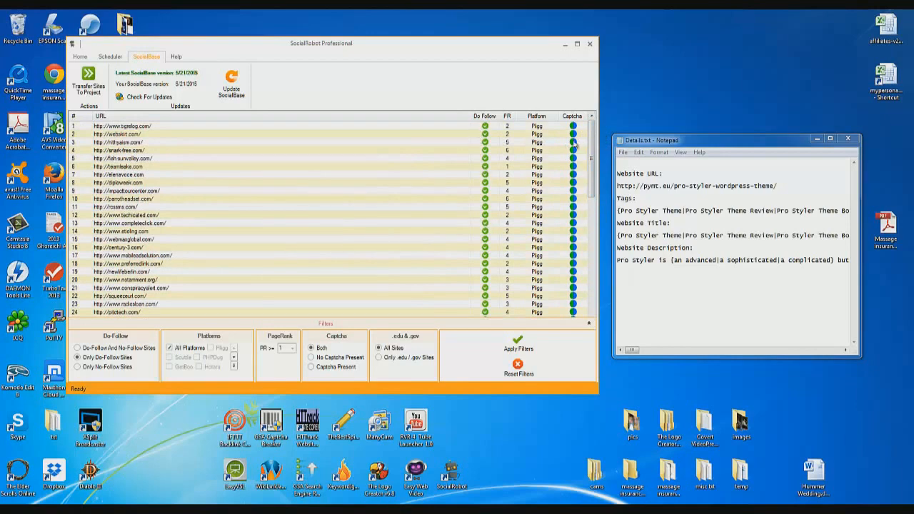
left_click_drag(593, 154, 591, 136)
Transfer the filtered sites to the Pro Styler project without adding existing sites again, and view them in the project
left_click(89, 92)
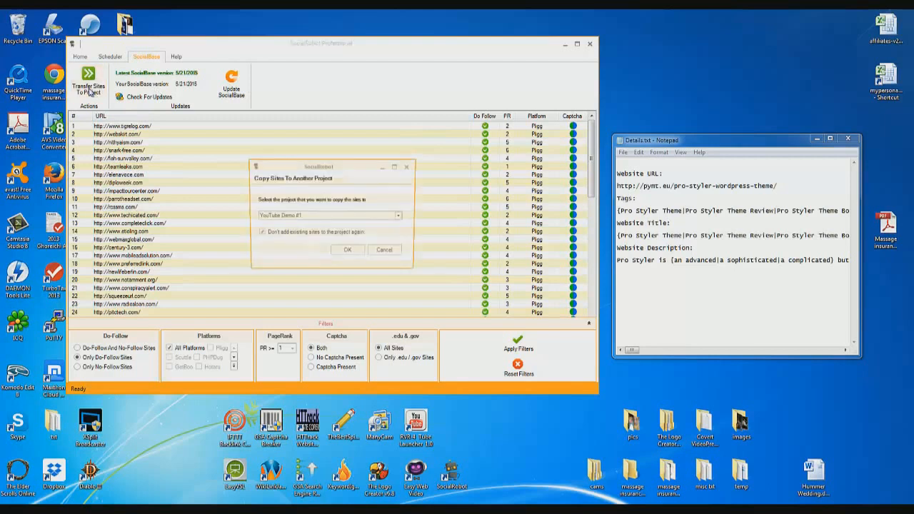
left_click(310, 217)
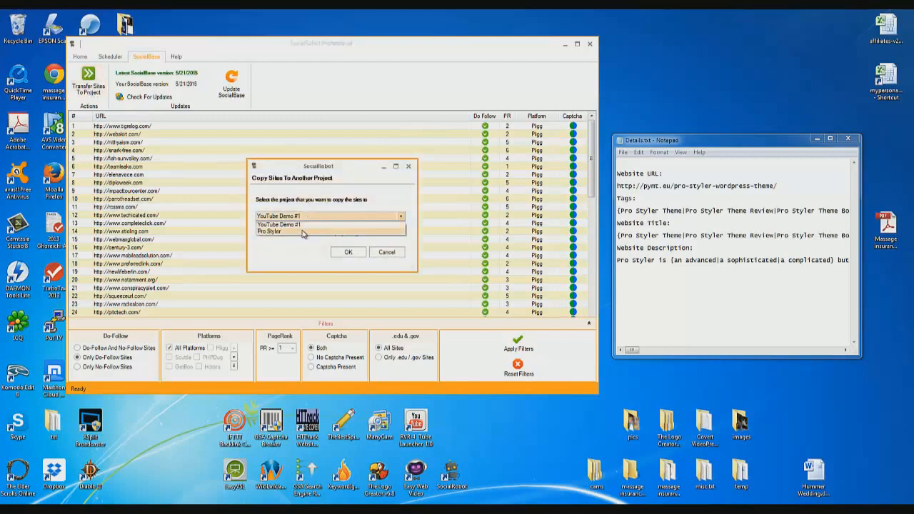
left_click(303, 231)
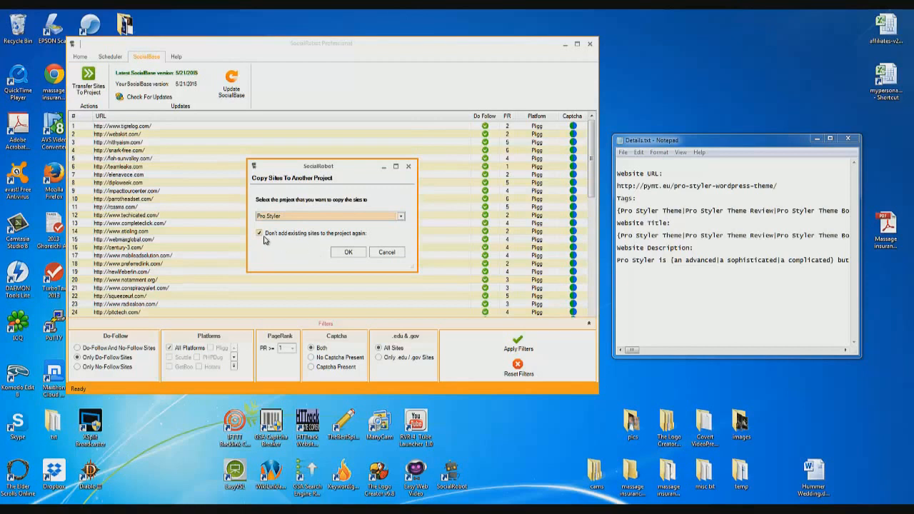
left_click(348, 252)
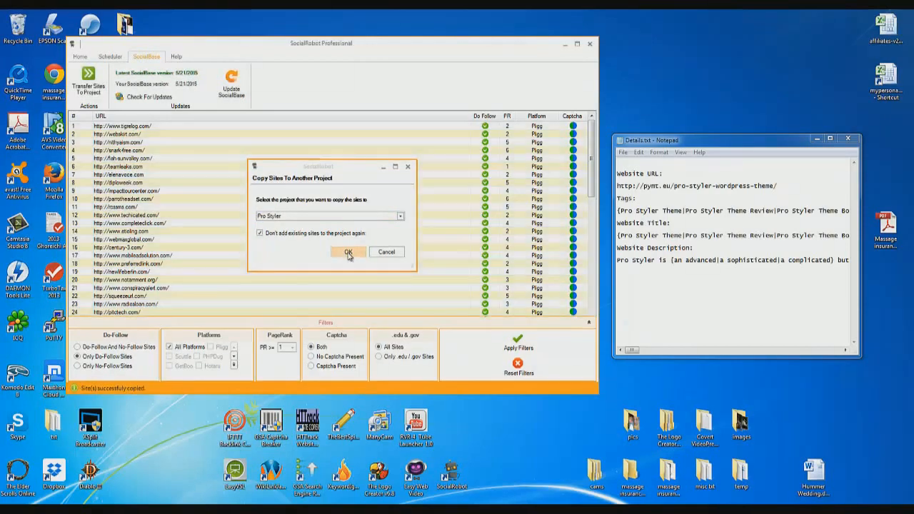
left_click(80, 57)
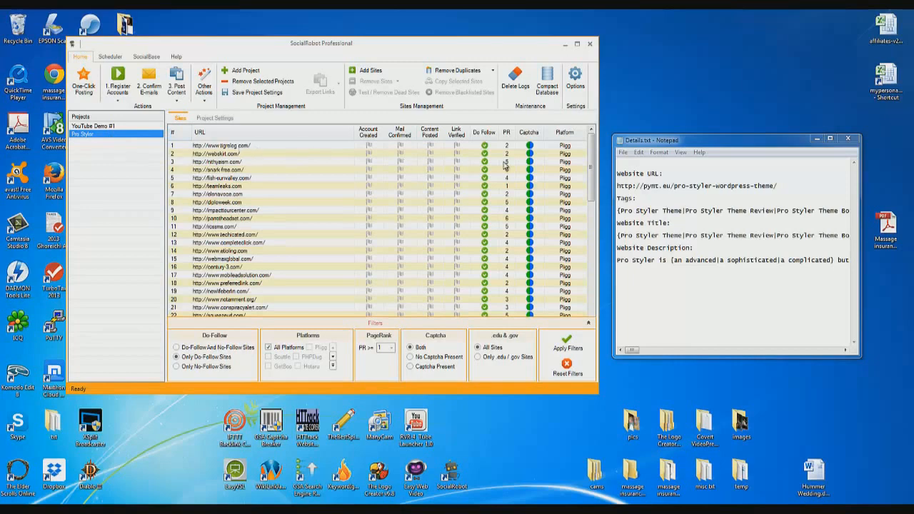
mouse_move(590, 177)
left_mouse_down()
mouse_move(591, 275)
mouse_move(577, 220)
mouse_move(591, 177)
left_mouse_up()
Automatically generate random general settings for the Pro Styler project
left_click(206, 120)
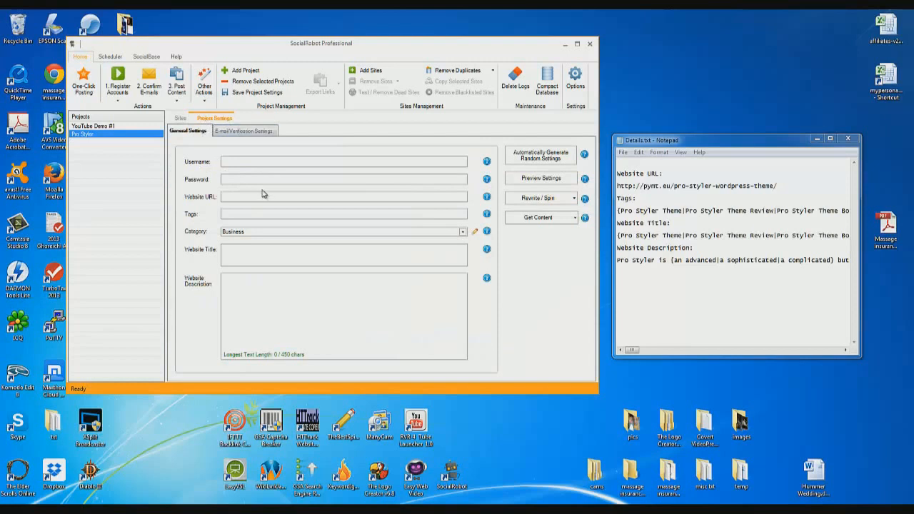
left_click(530, 162)
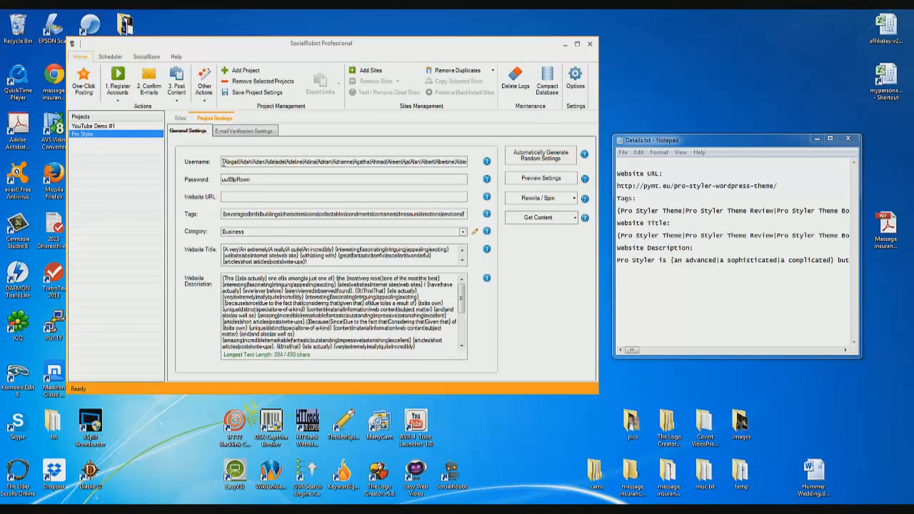
left_click_drag(223, 163, 353, 164)
left_click(353, 164)
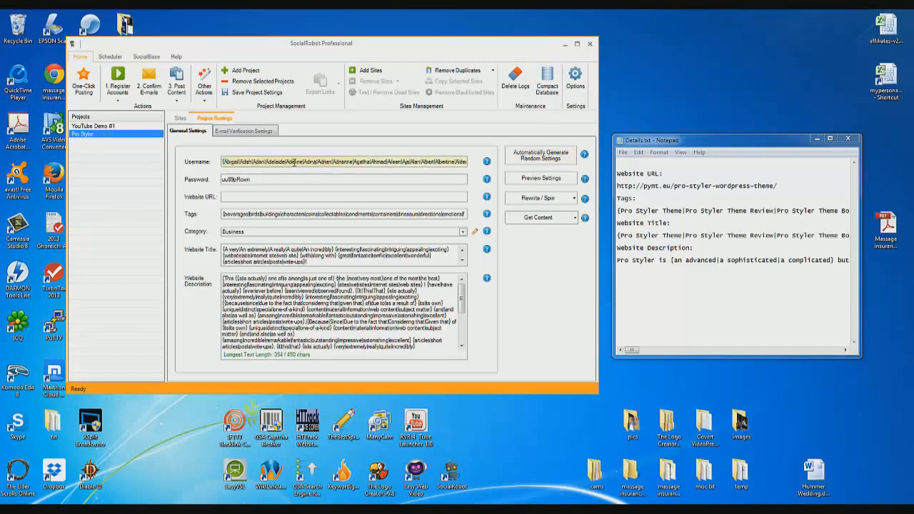
left_click_drag(263, 178, 217, 179)
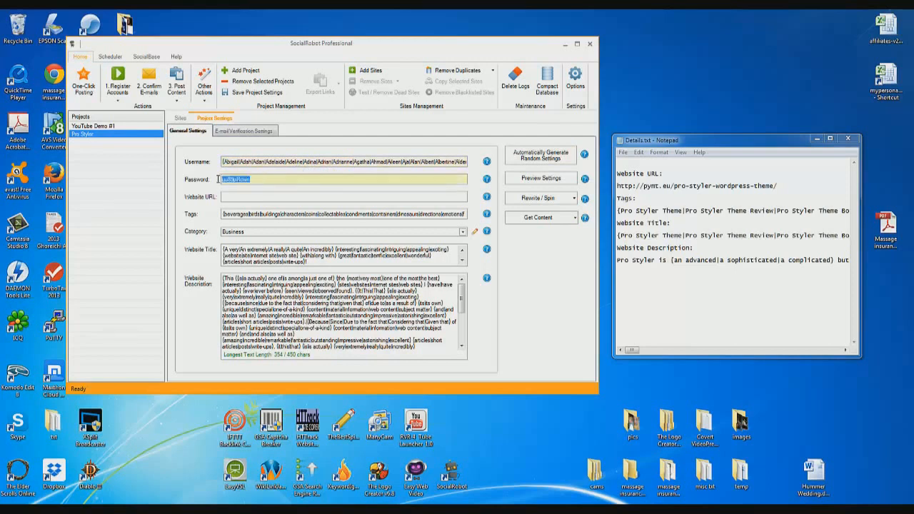
left_click(236, 181)
left_click(242, 196)
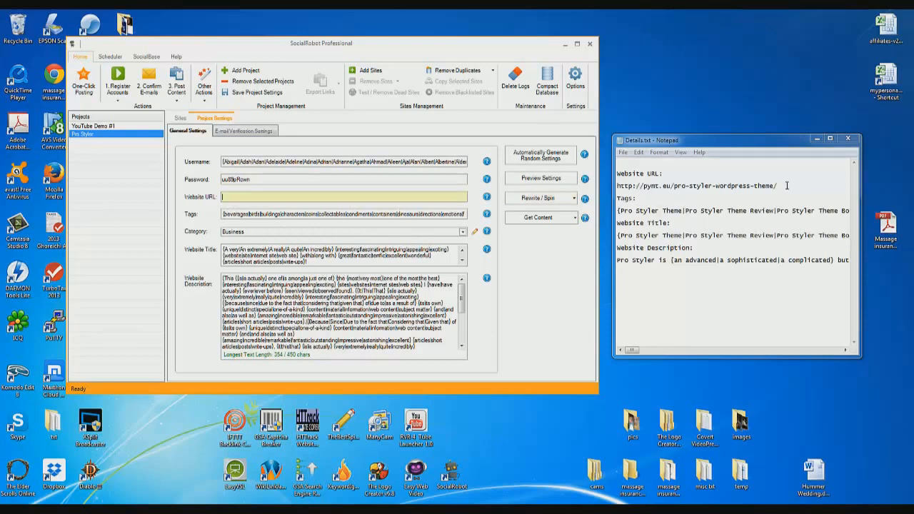
left_click_drag(788, 186, 620, 188)
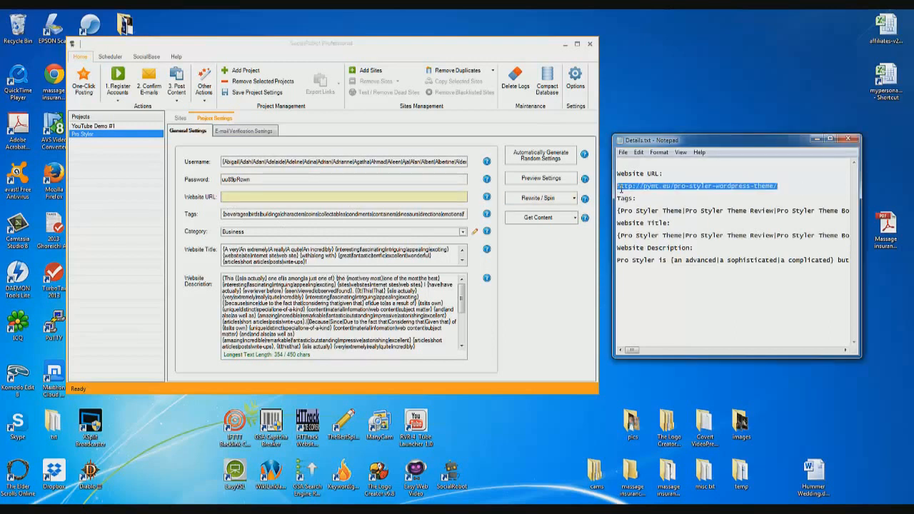
right_click(620, 188)
left_click(638, 222)
right_click(771, 188)
left_click(788, 220)
left_click(363, 198)
key("ctrl+v")
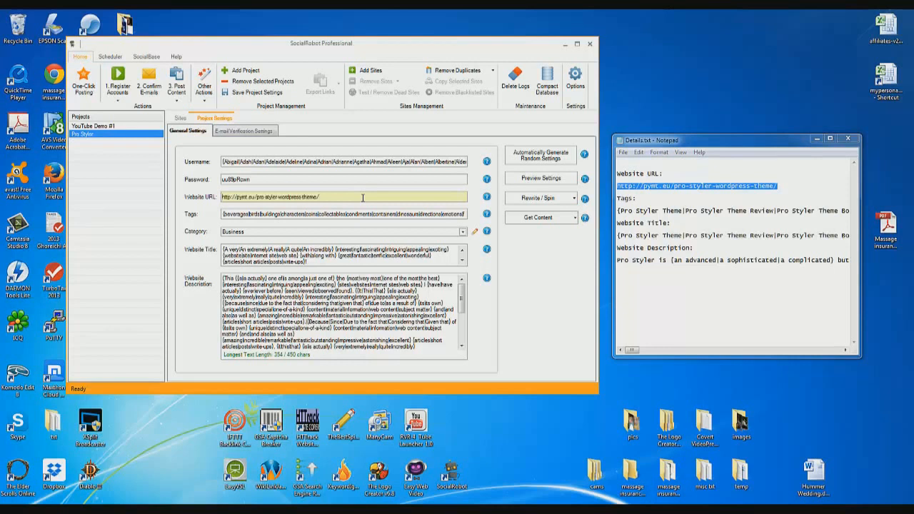
Replace the project's generated tags with the Pro Styler Theme spin list from the Tags line in Details.txt
left_click(366, 213)
left_click(618, 212)
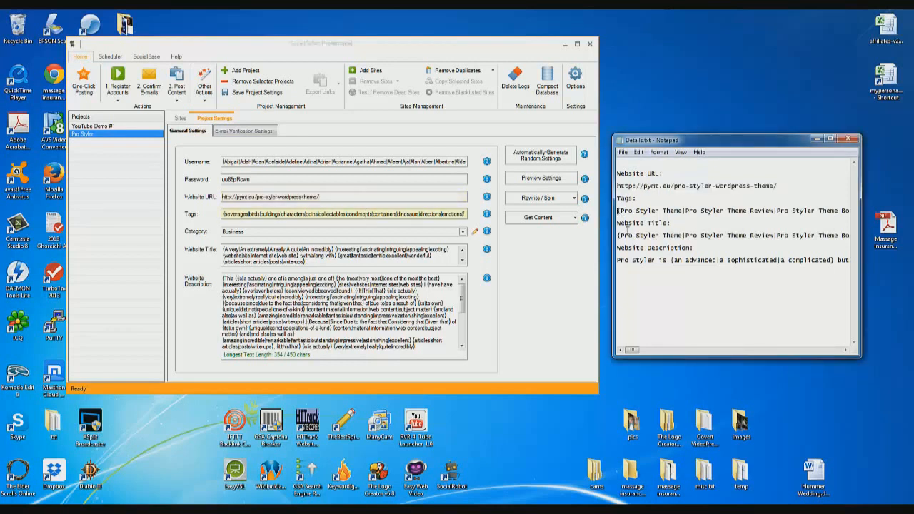
key("shift+End")
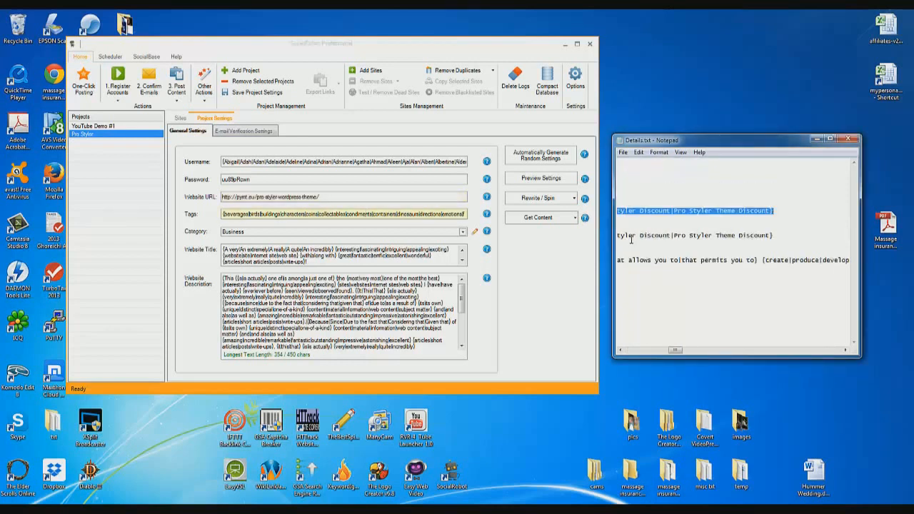
left_click(334, 213)
key("ctrl+a")
key("ctrl+v")
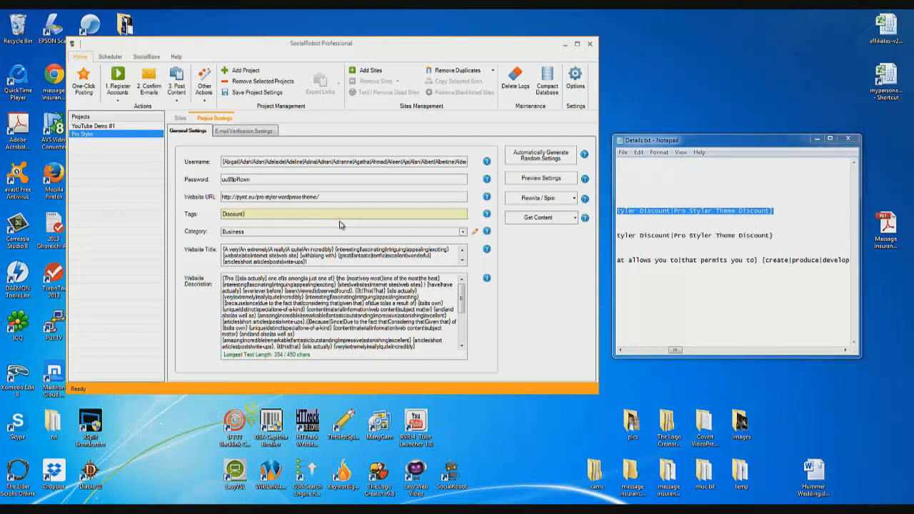
key("Home")
left_click_drag(330, 215, 251, 216)
key("BackSpace")
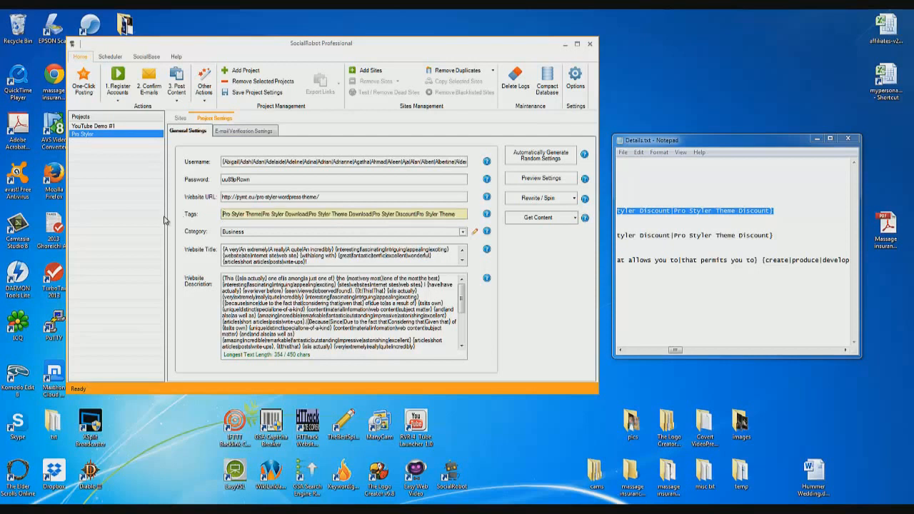
key("Up")
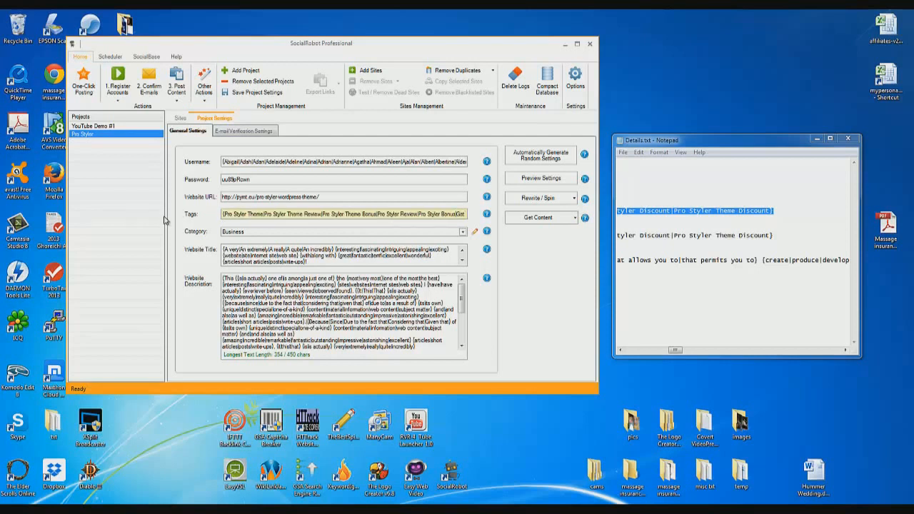
Replace the generated website title with the same Pro Styler Theme spin list used for the tags
left_click(285, 258)
key("ctrl+a")
key("ctrl+v")
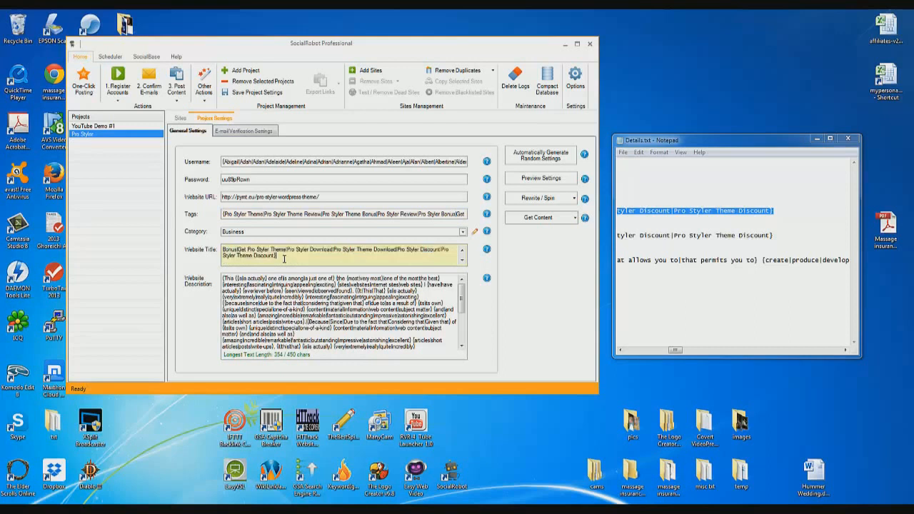
key("ctrl+Home")
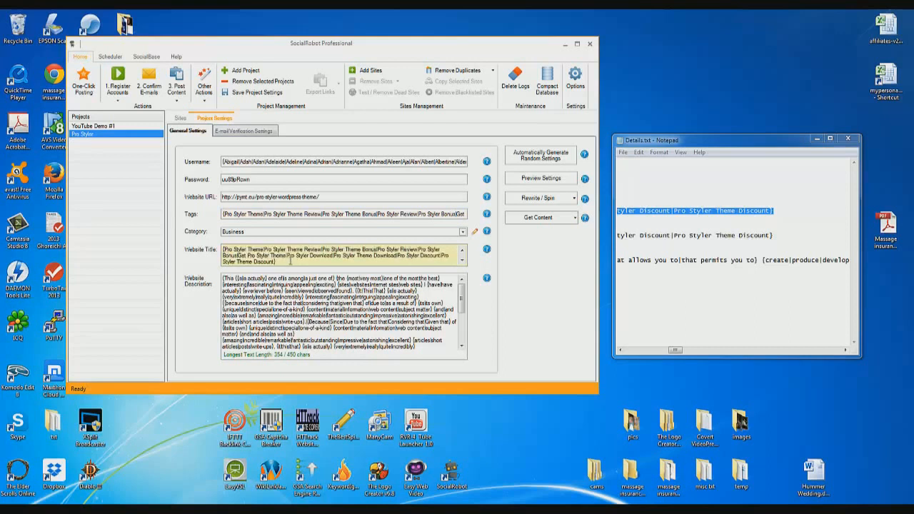
Replace the generated website description with the spun Pro Styler description copied from Details.txt
left_click(678, 285)
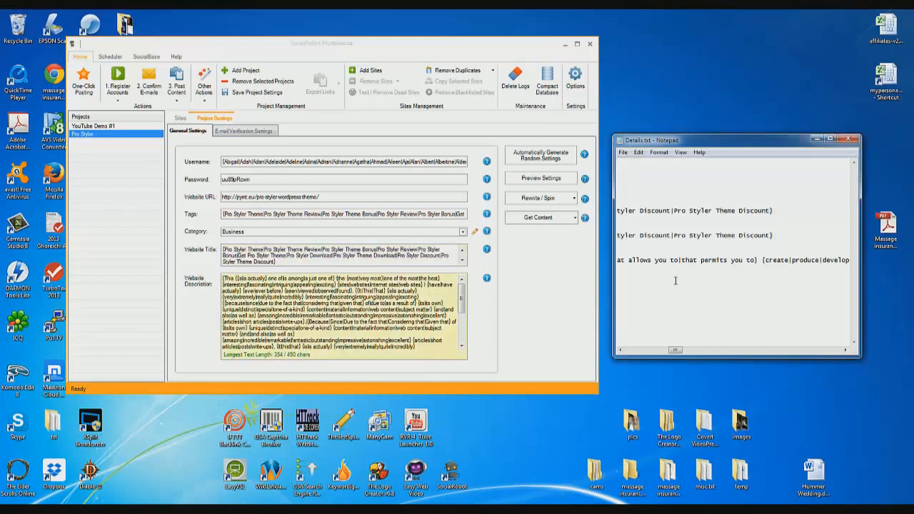
key("Home")
key("shift+End")
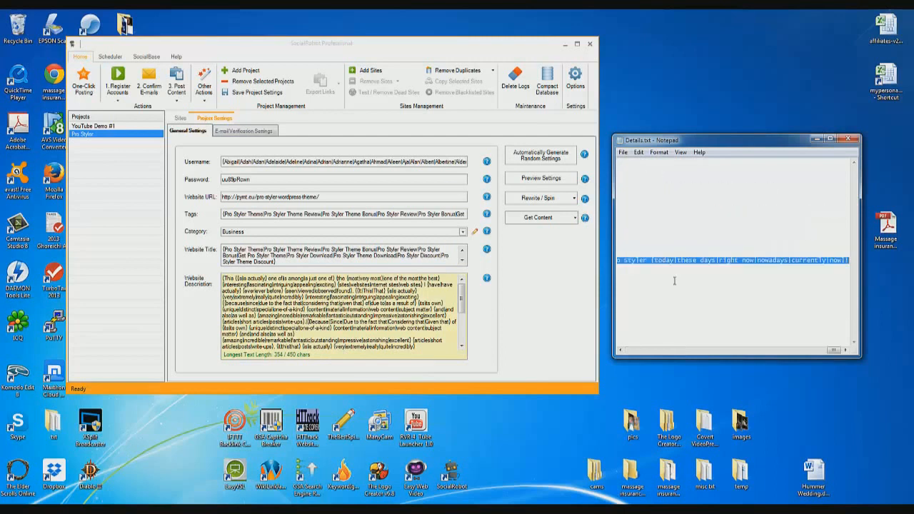
key("ctrl+c")
left_click(350, 309)
key("ctrl+a")
key("ctrl+v")
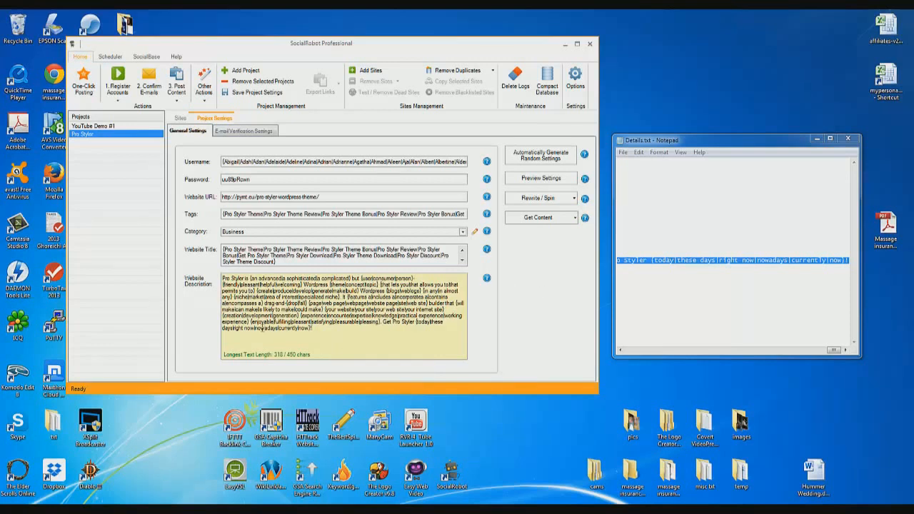
Look through the available Rewrite / Spin and Get Content options, and review the website description's spin text
left_click(575, 200)
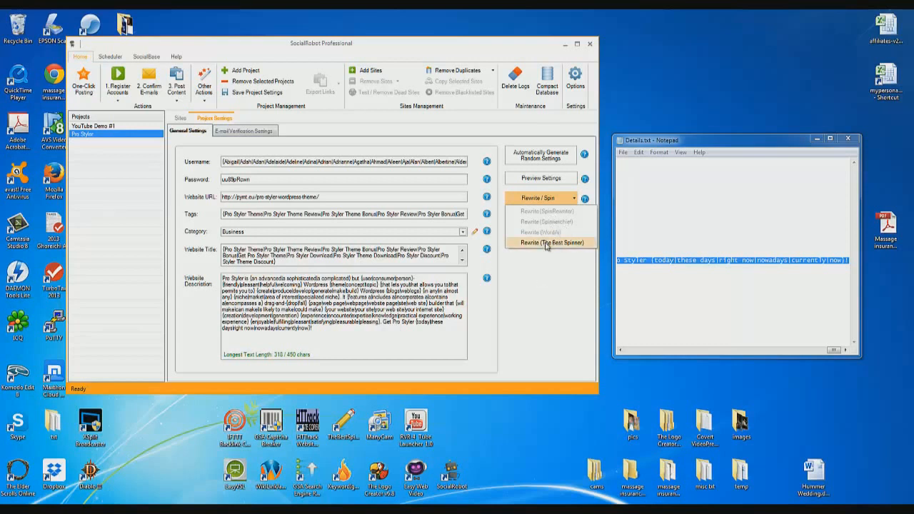
left_click(544, 294)
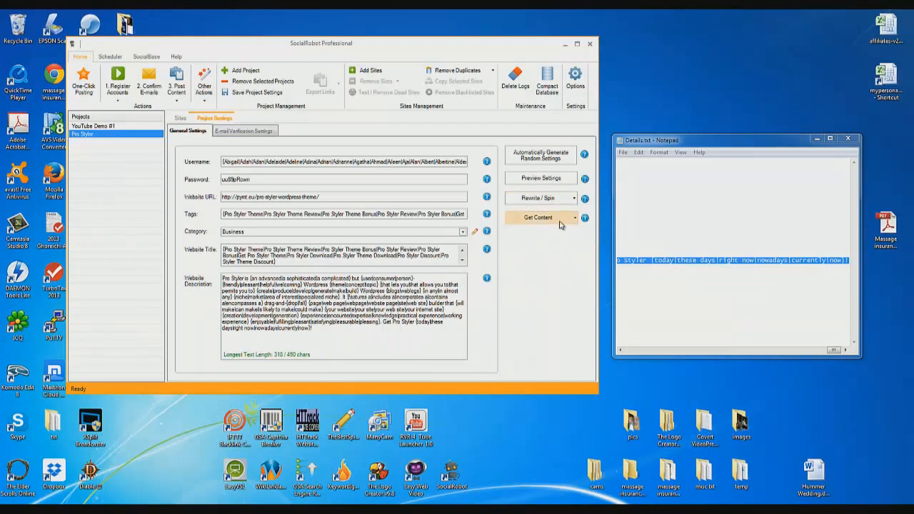
left_click(576, 219)
left_click(538, 217)
left_click(550, 283)
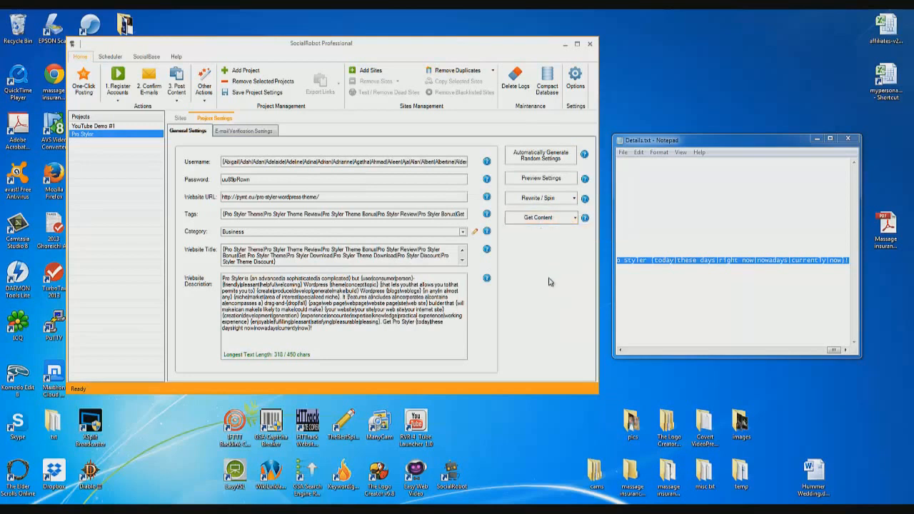
left_click(320, 333)
left_click_drag(321, 333, 260, 267)
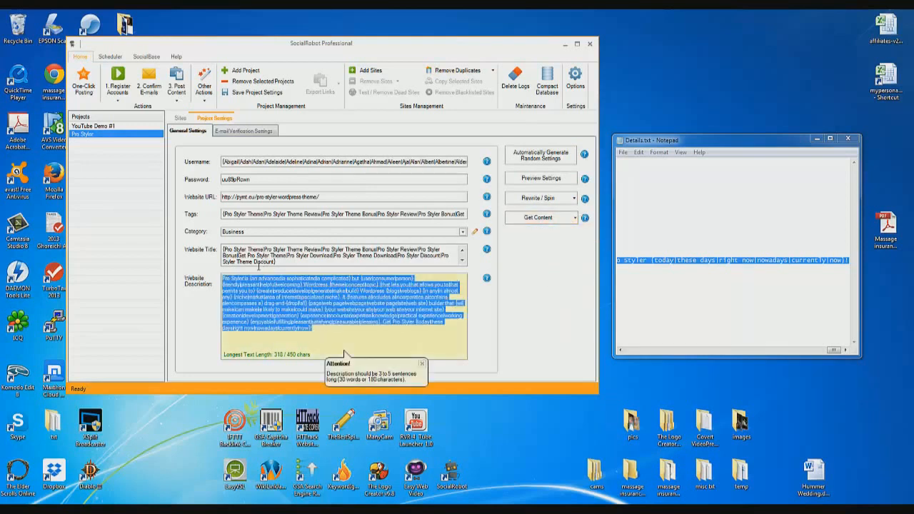
left_click(338, 309)
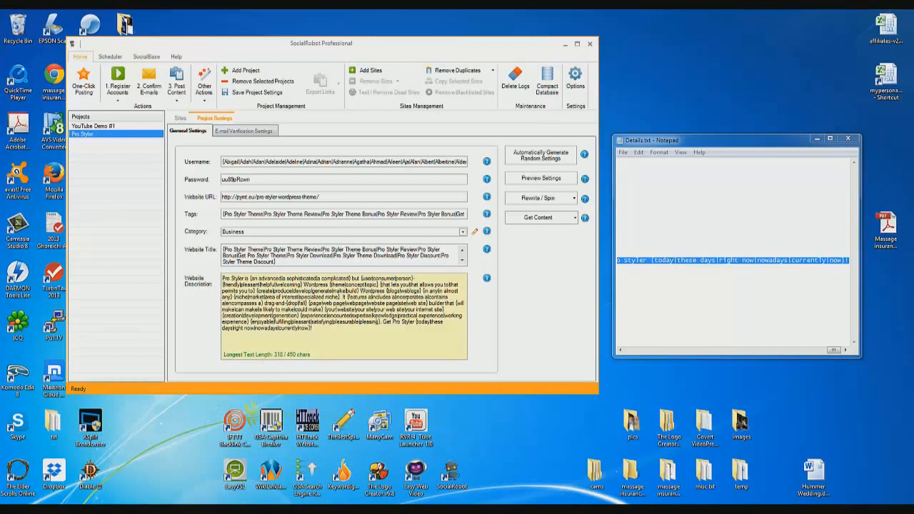
Preview the project settings, spinning them several times to compare usernames, tags, titles and descriptions, and close the preview
left_click(539, 180)
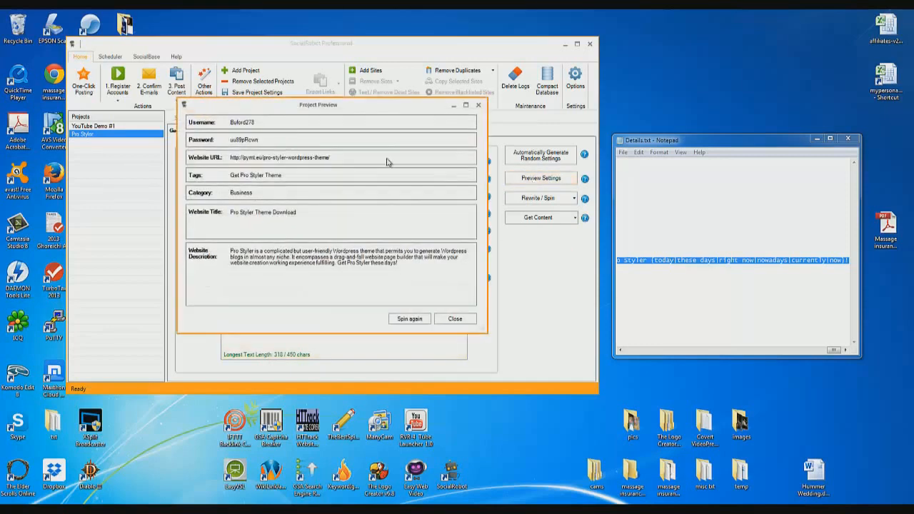
left_click(404, 319)
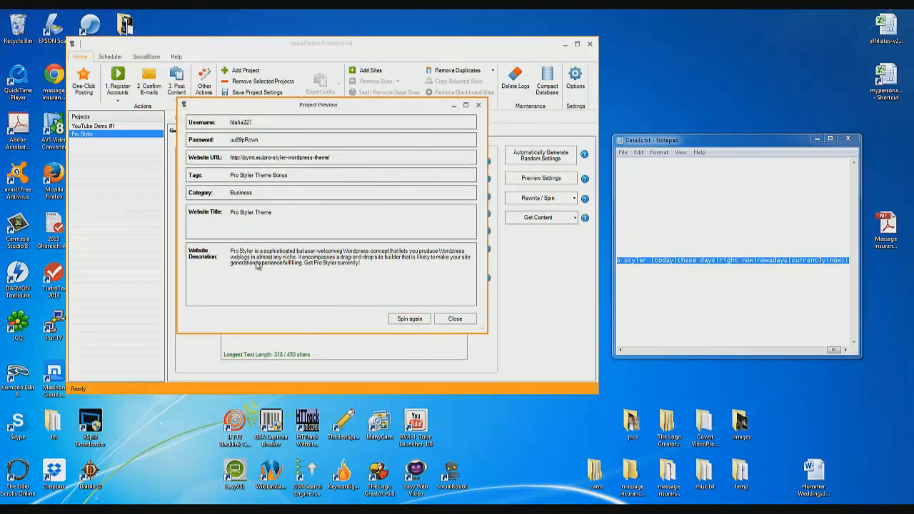
left_click(408, 319)
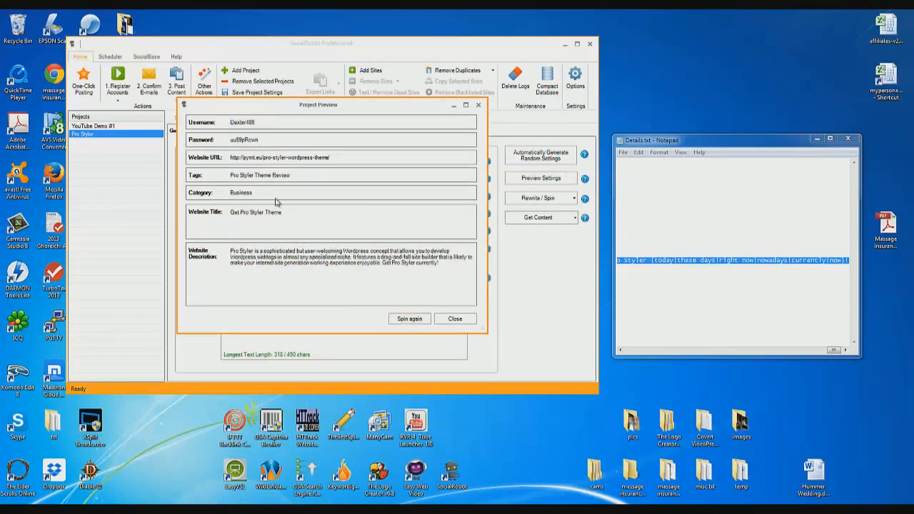
left_click_drag(272, 112, 336, 119)
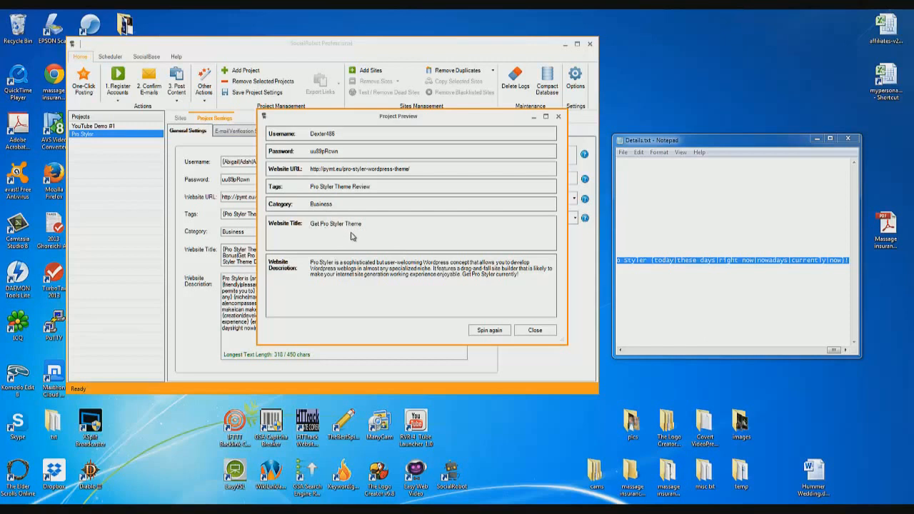
left_click(488, 329)
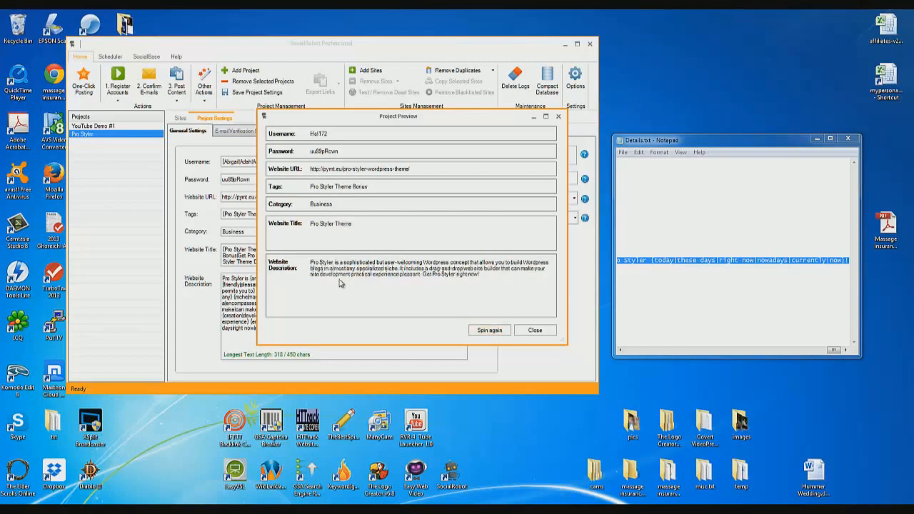
left_click(492, 329)
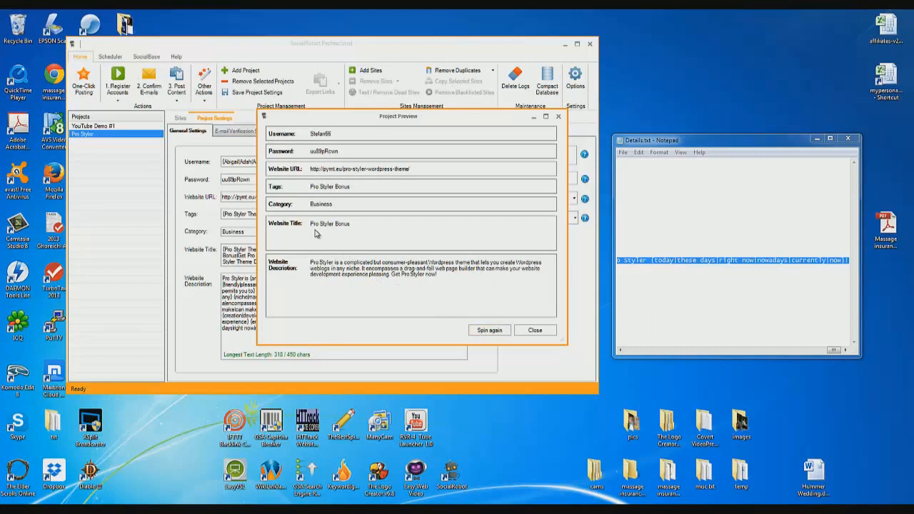
left_click(489, 330)
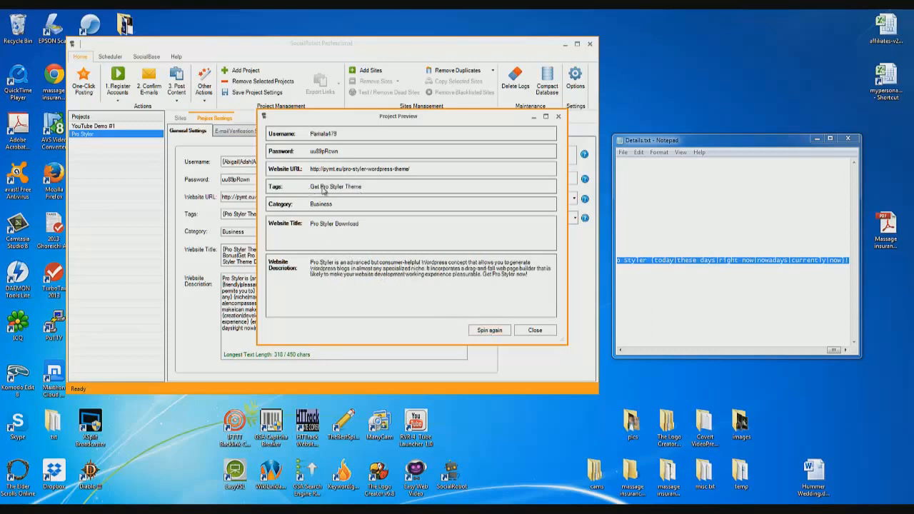
left_click(490, 330)
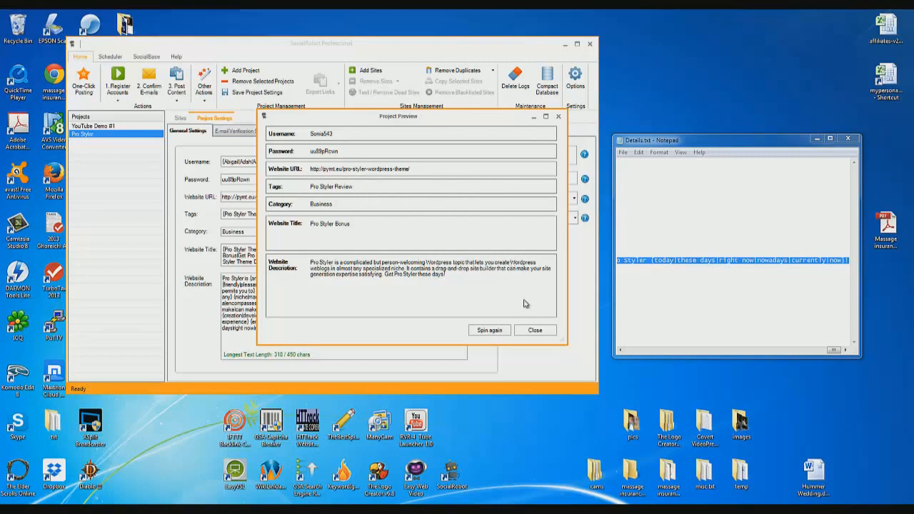
left_click(539, 333)
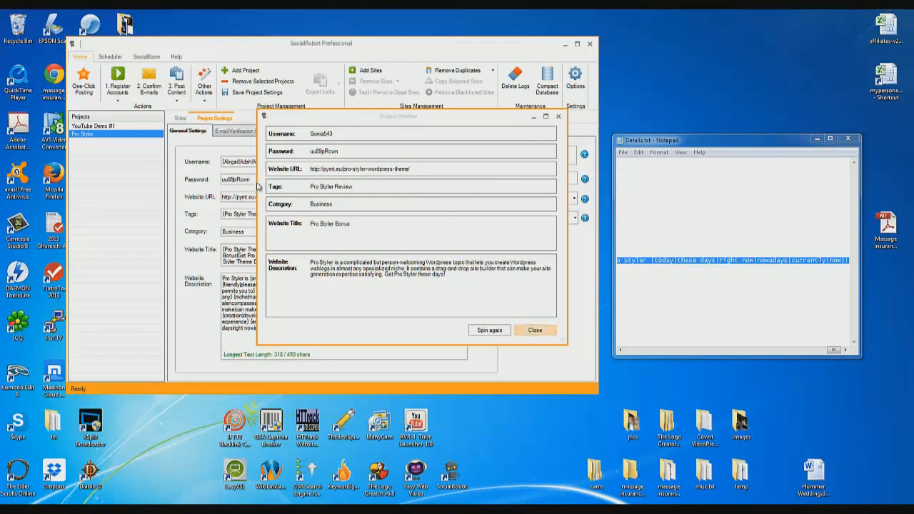
left_click(224, 196)
type("{")
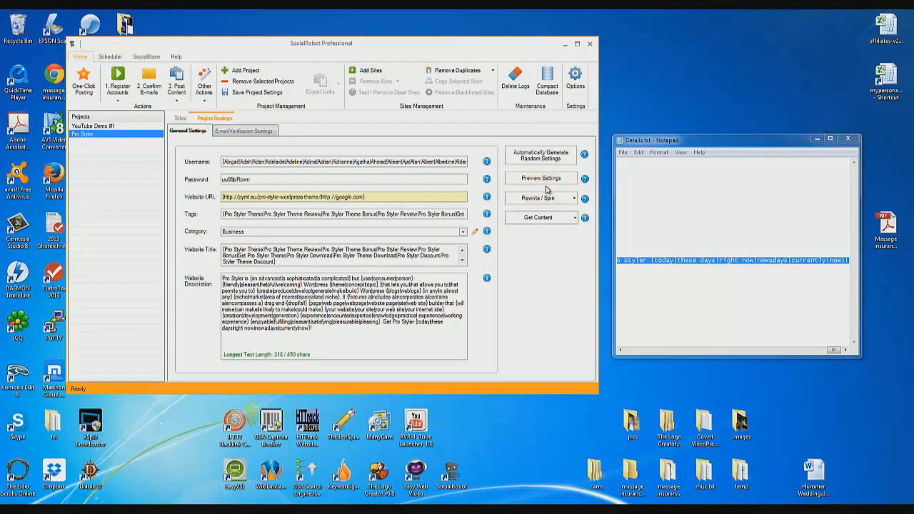
left_click_drag(368, 198, 282, 198)
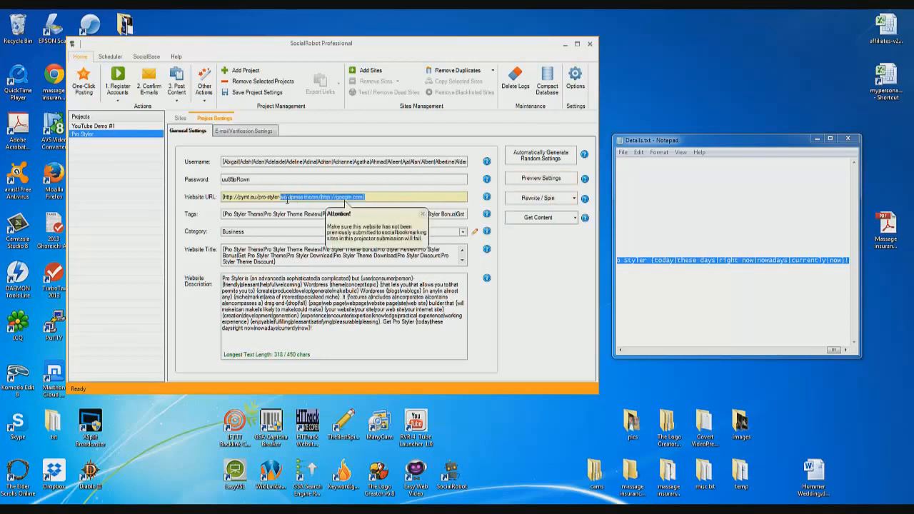
left_click(286, 200)
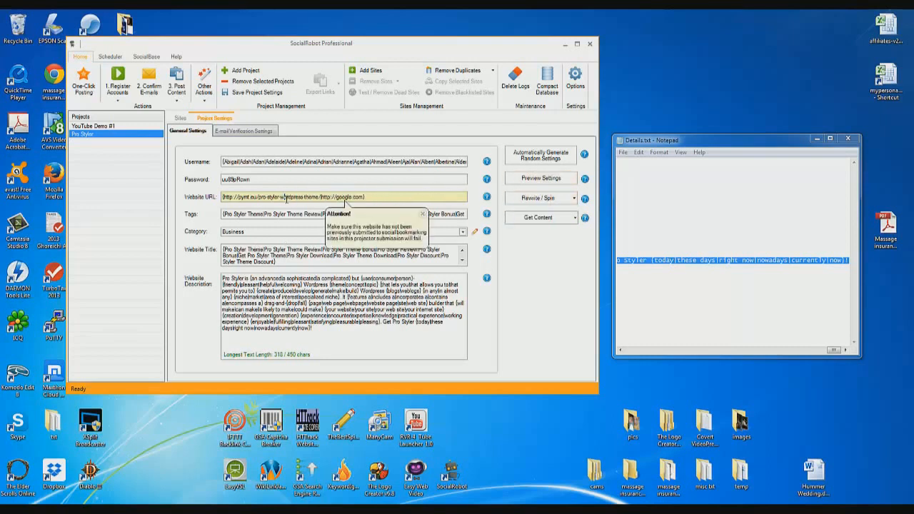
Preview the project settings again and spin them twice to check how the Website URL varies
left_click(539, 180)
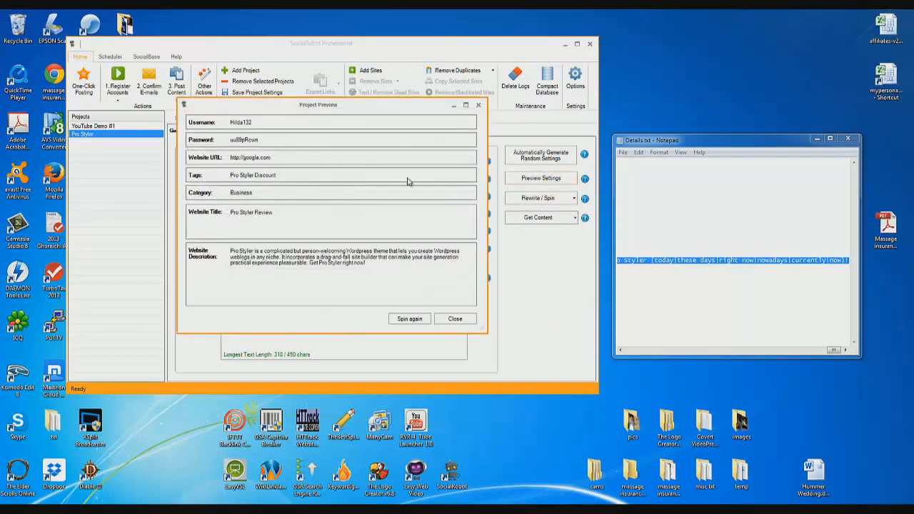
left_click(410, 319)
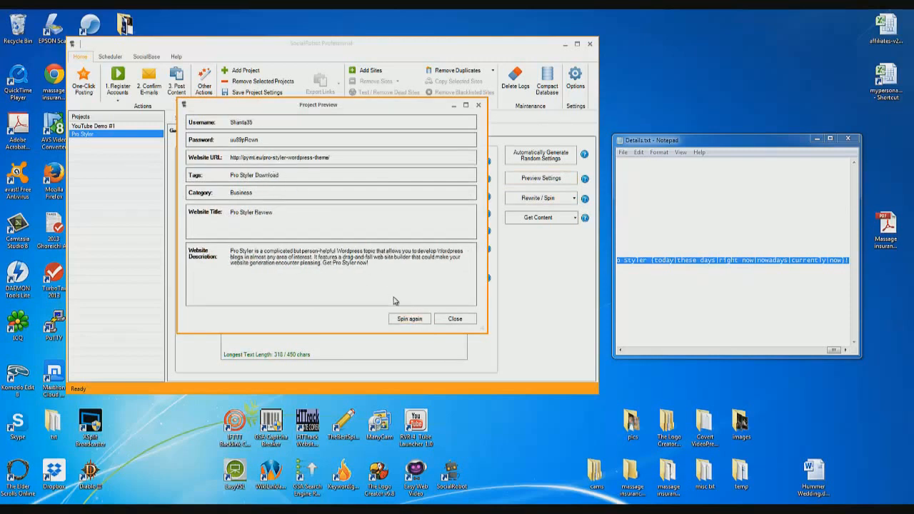
left_click(411, 319)
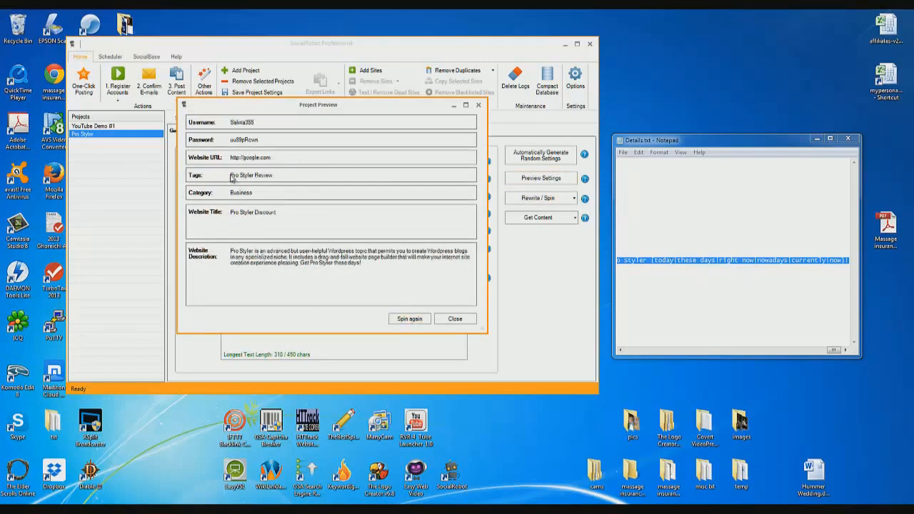
Spin the previewed project settings several more times to compare the Website URL variations, and close the preview
left_click(393, 319)
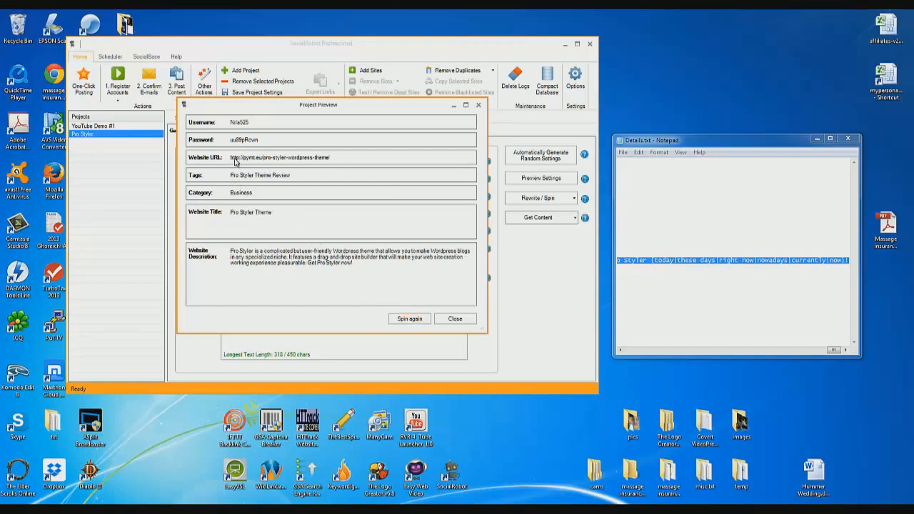
left_click(394, 318)
left_click(408, 321)
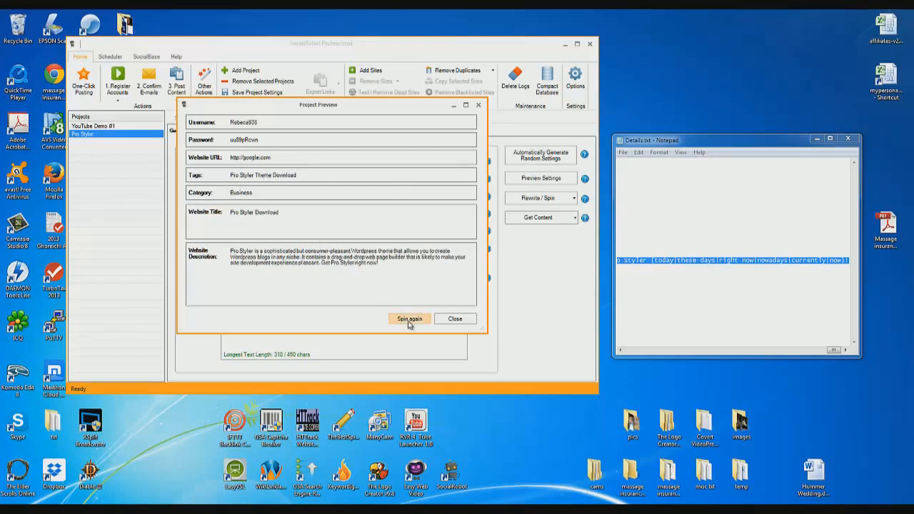
left_click(455, 319)
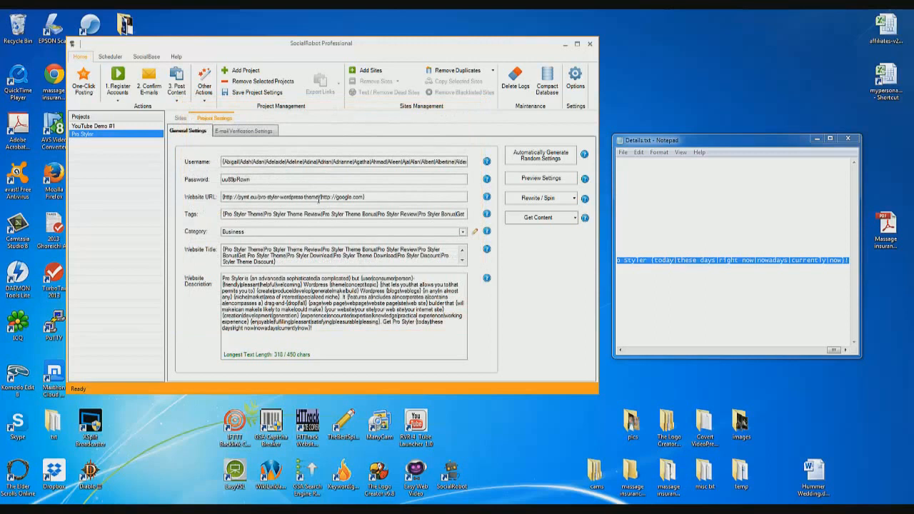
left_click_drag(319, 198, 377, 198)
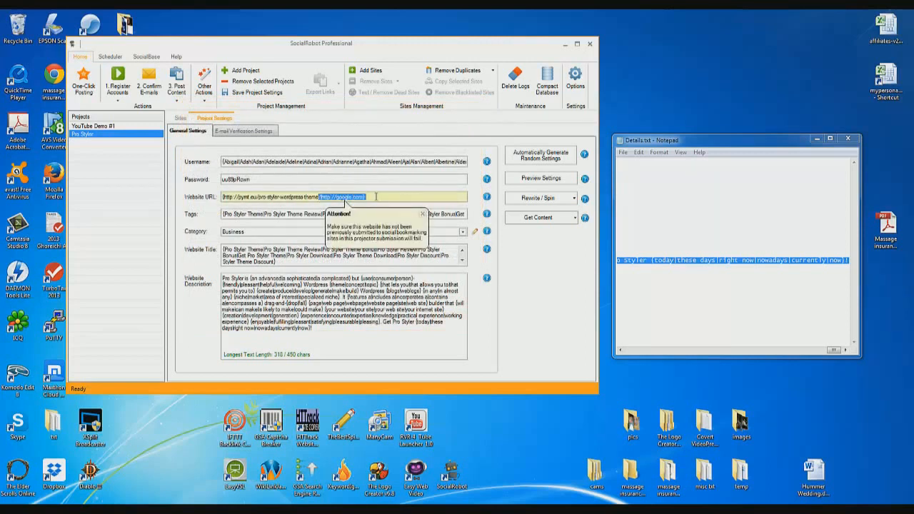
key("Delete")
key("Delete")
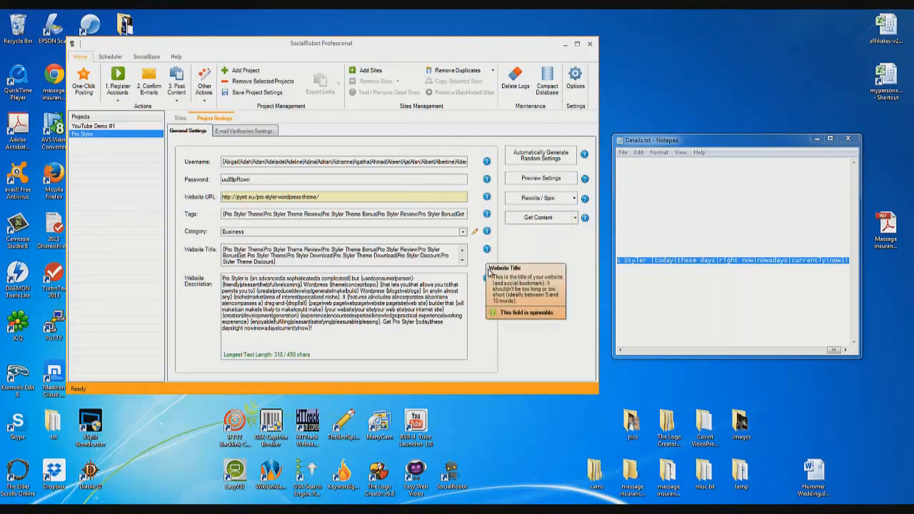
Choose Yahoo! as the e-mail provider in the project's e-mail verification settings
left_click(244, 131)
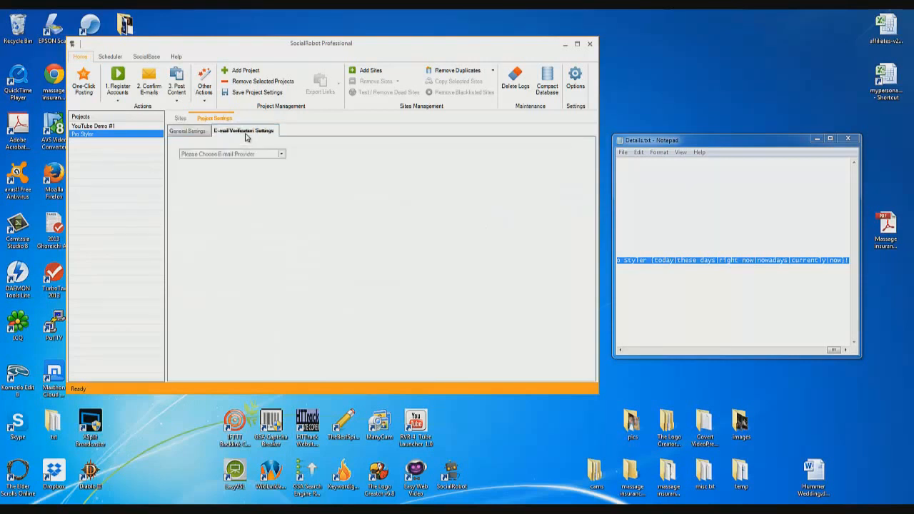
left_click(206, 132)
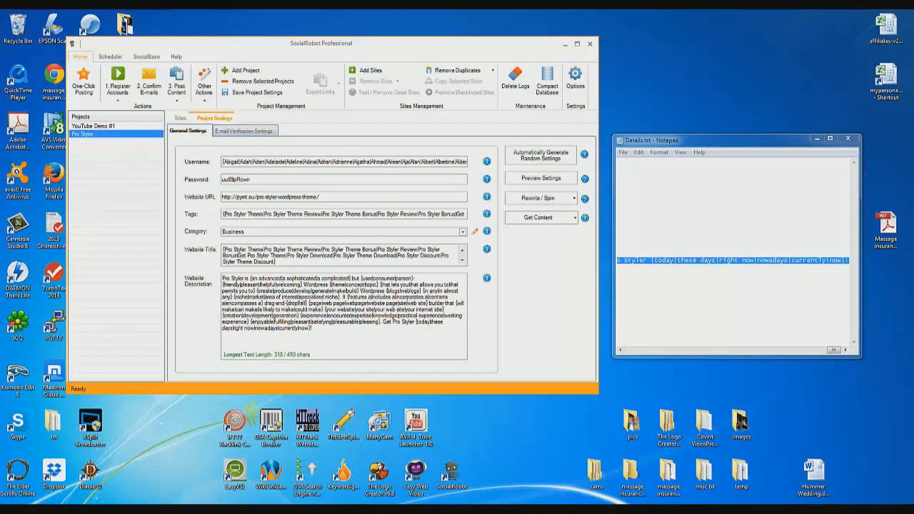
mouse_move(337, 510)
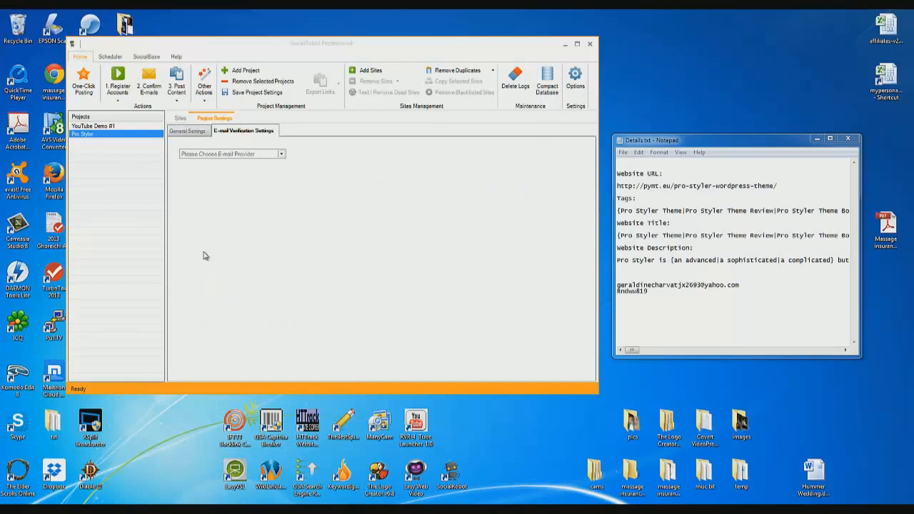
left_click(283, 155)
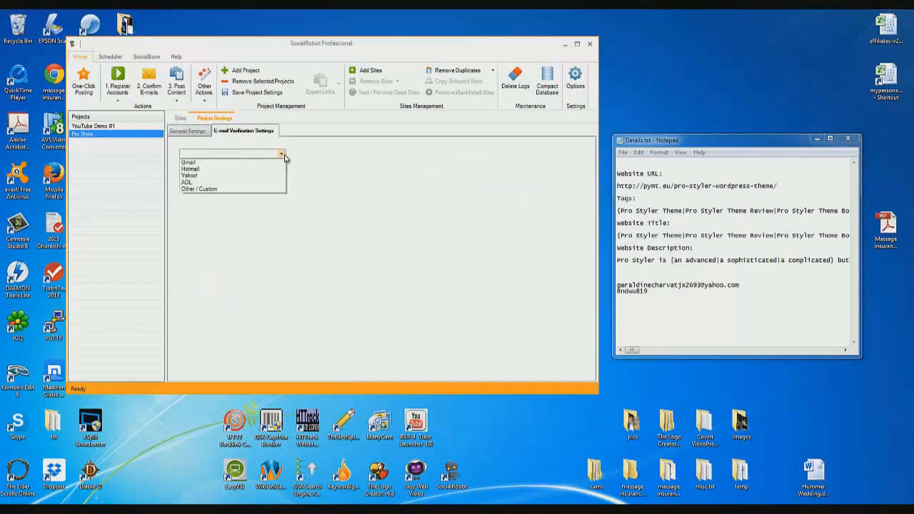
left_click(201, 178)
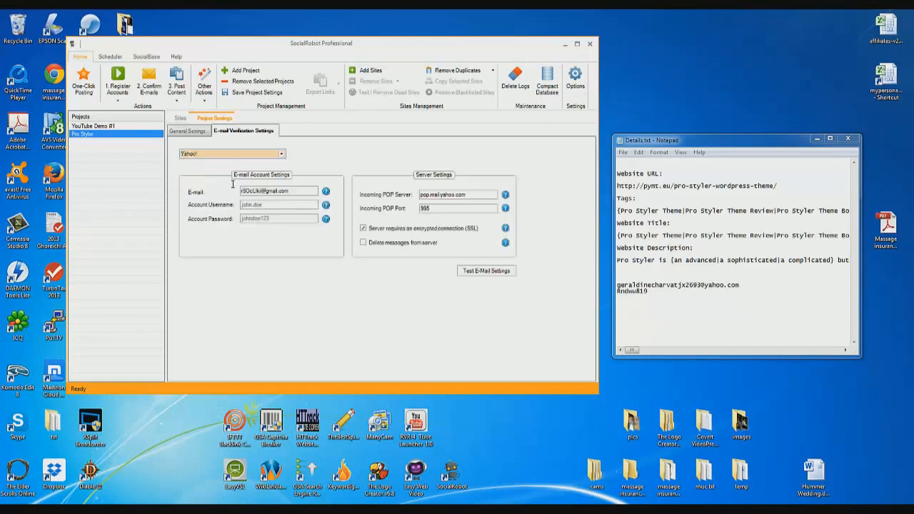
Copy the e-mail address from Details.txt into both the E-mail and Account Username fields
double_click(634, 284)
right_click(635, 288)
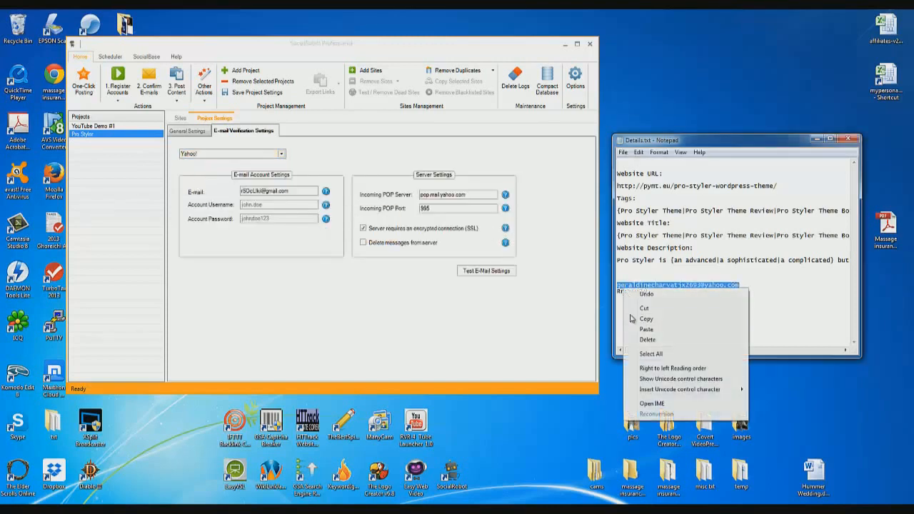
left_click(632, 318)
left_click(304, 191)
left_click_drag(305, 191, 219, 189)
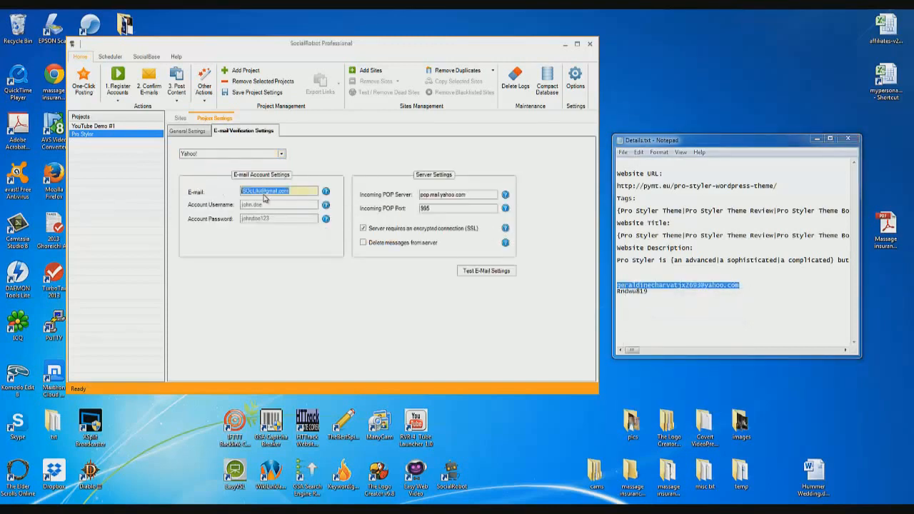
right_click(267, 196)
left_click(286, 237)
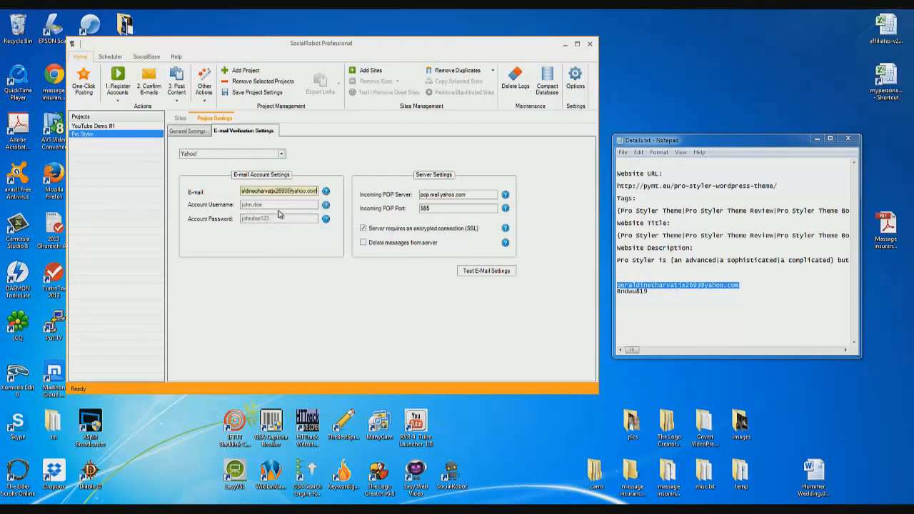
left_click(277, 206)
right_click(277, 207)
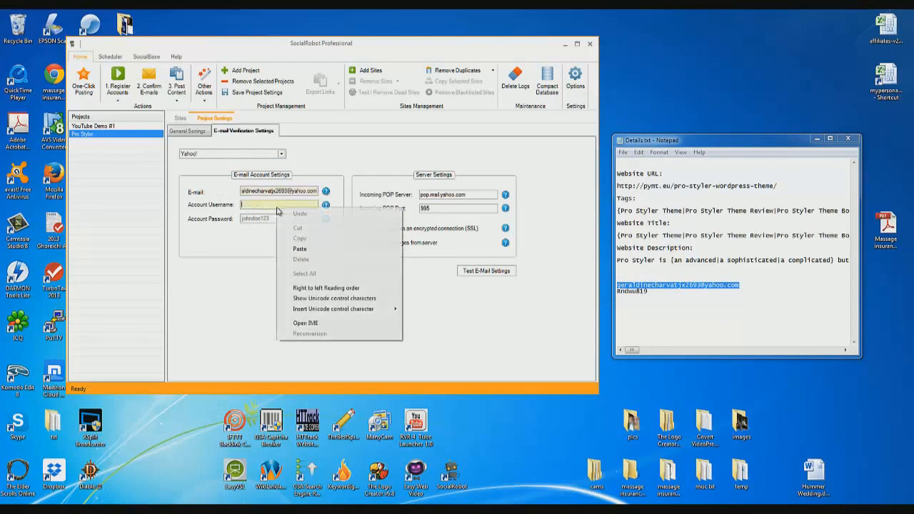
left_click(291, 245)
Copy the account password from Details.txt into the Account Password field and test the e-mail settings
left_click_drag(651, 308, 619, 308)
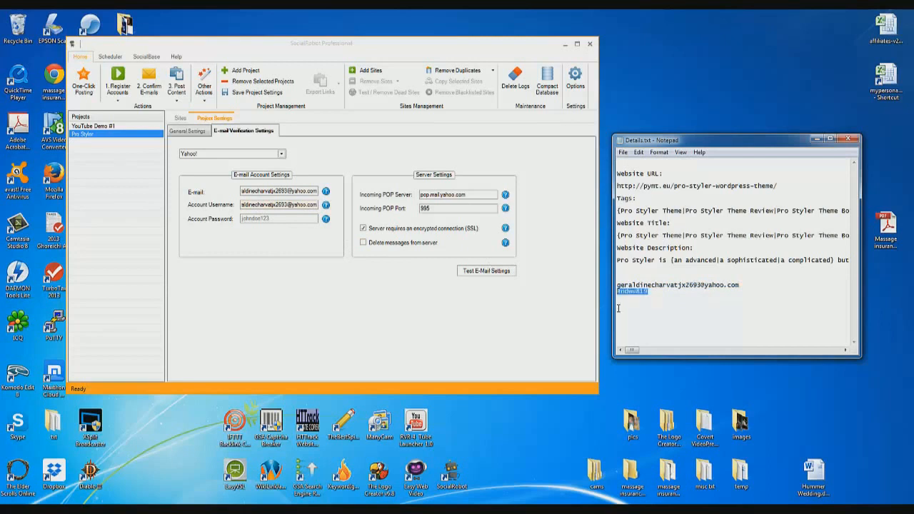
right_click(646, 309)
left_click(665, 340)
left_click(285, 218)
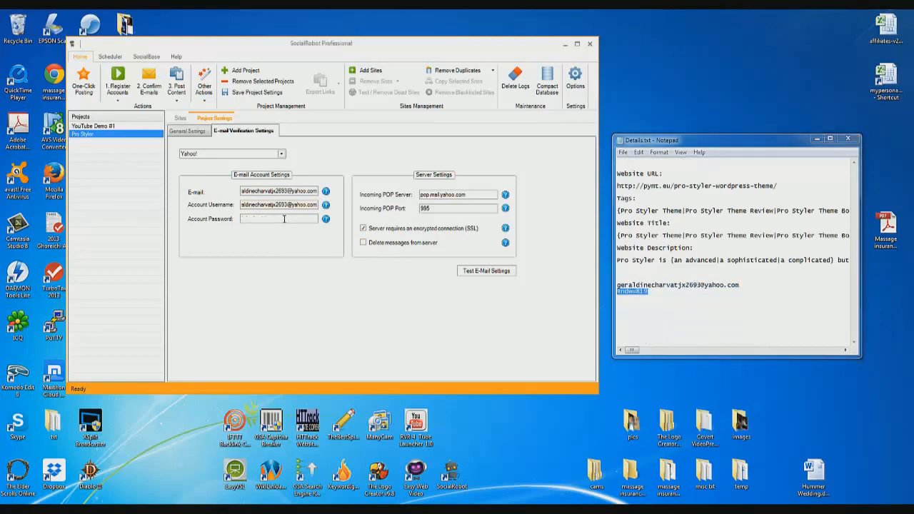
right_click(284, 218)
left_click(315, 261)
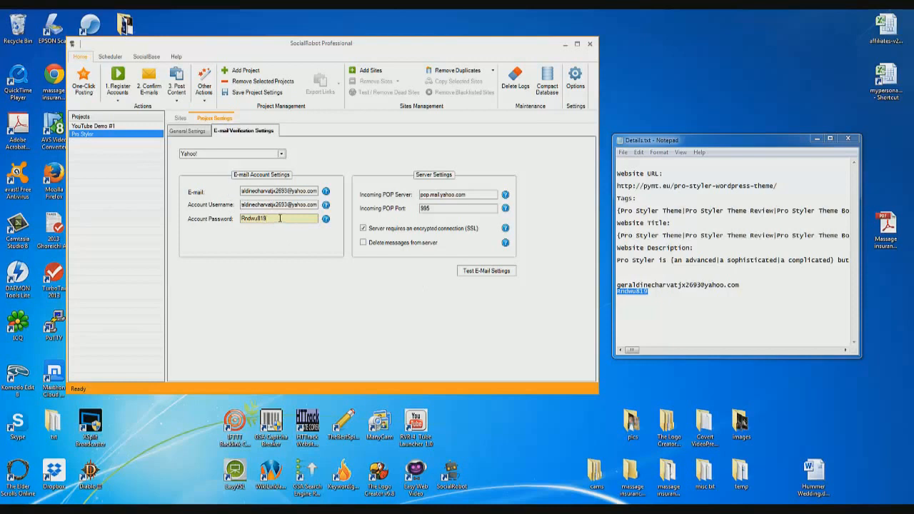
left_click(483, 271)
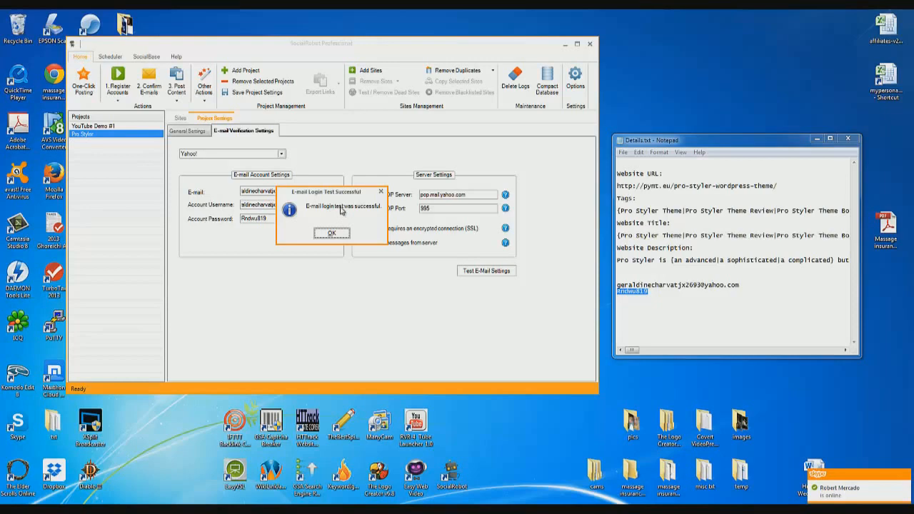
left_click(332, 233)
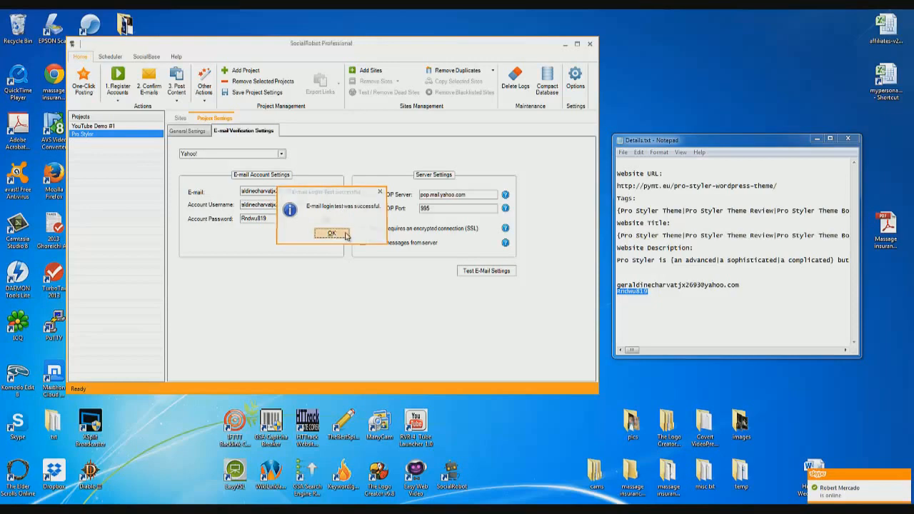
Browse the project's site list, enlarging the window and collapsing the filters to show more sites
left_click(201, 135)
left_click(183, 120)
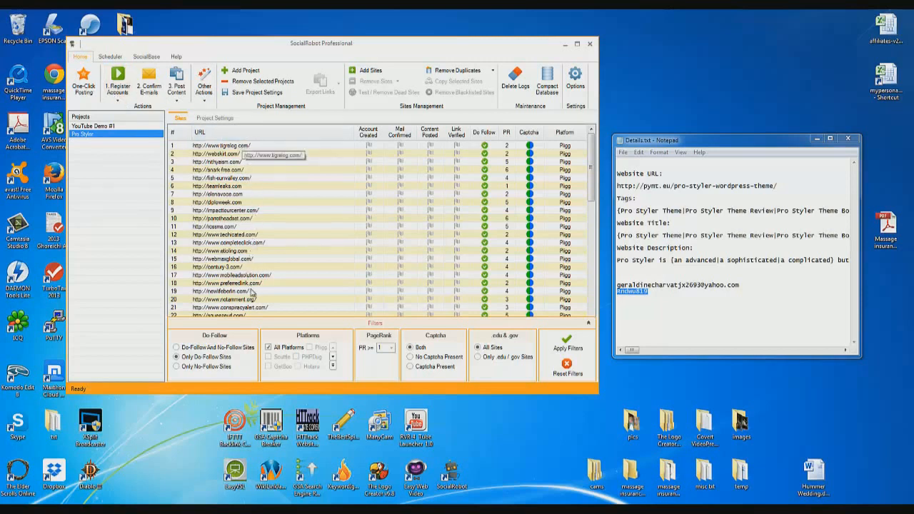
left_click_drag(592, 199, 584, 342)
left_click_drag(592, 301, 590, 333)
left_click_drag(595, 391, 608, 449)
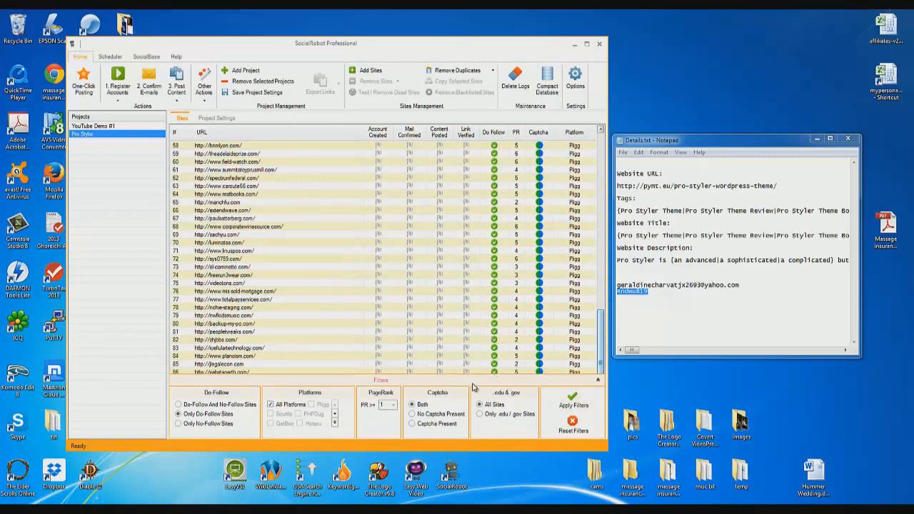
left_click(598, 379)
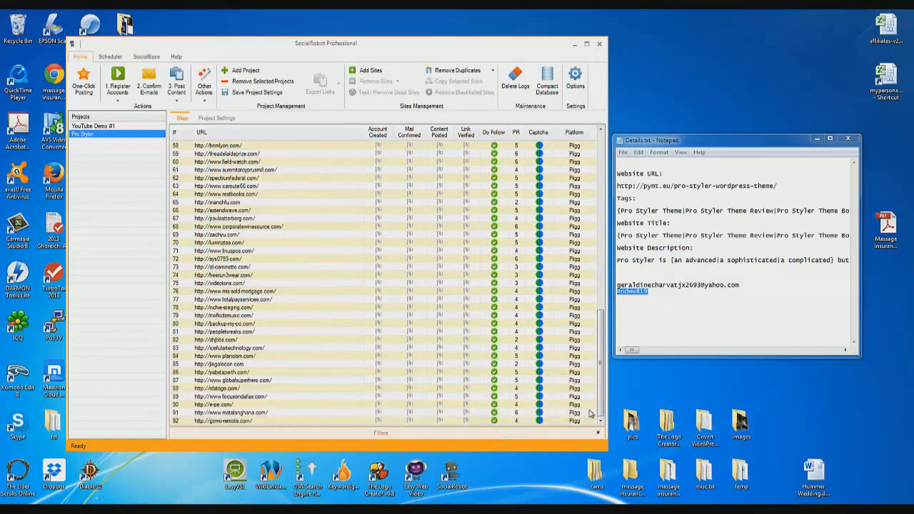
left_click_drag(599, 418, 762, 192)
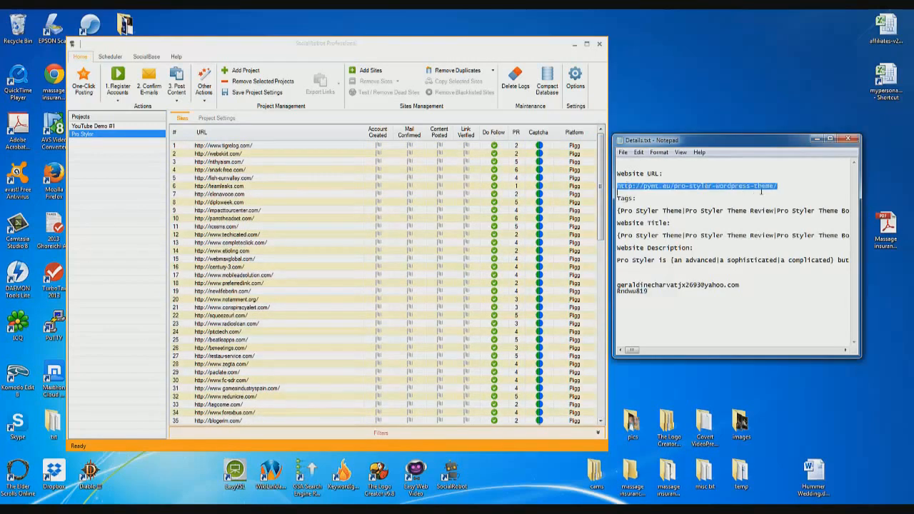
left_click(763, 187)
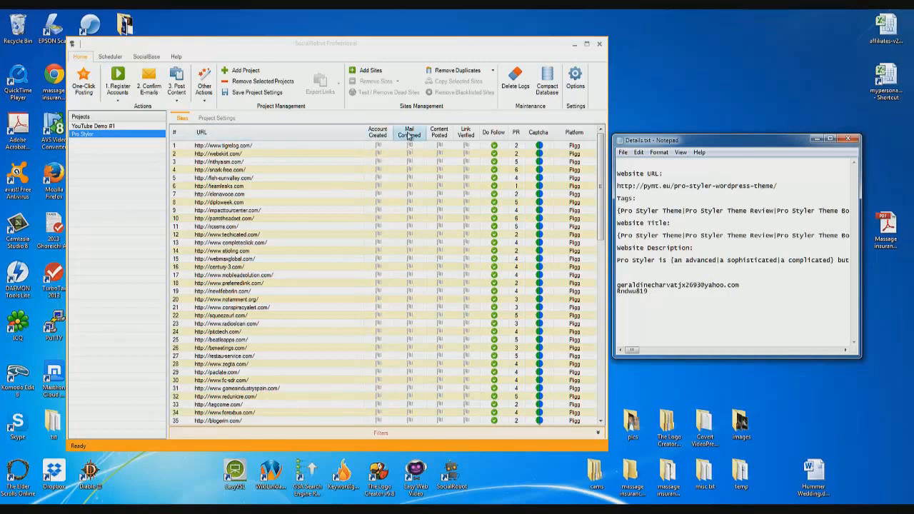
Review the project's e-mail verification settings and return to the site list
left_click(221, 120)
left_click(225, 130)
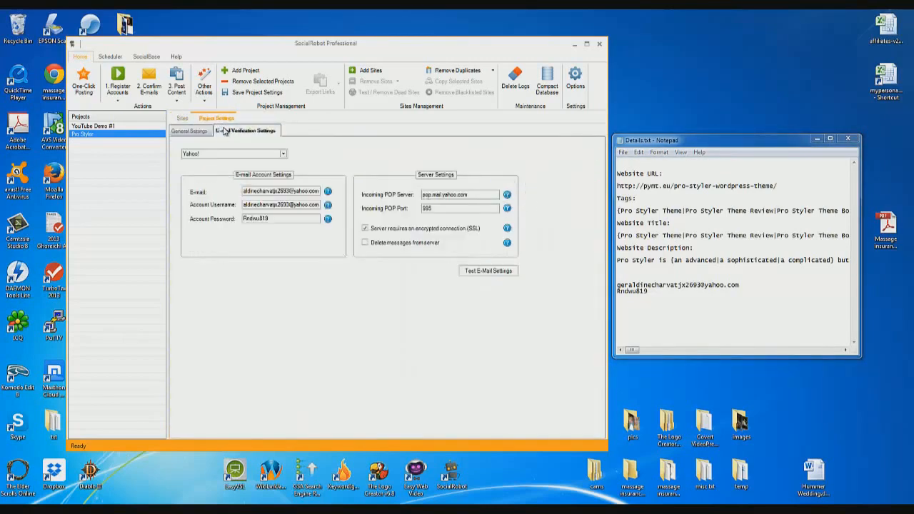
left_click(183, 119)
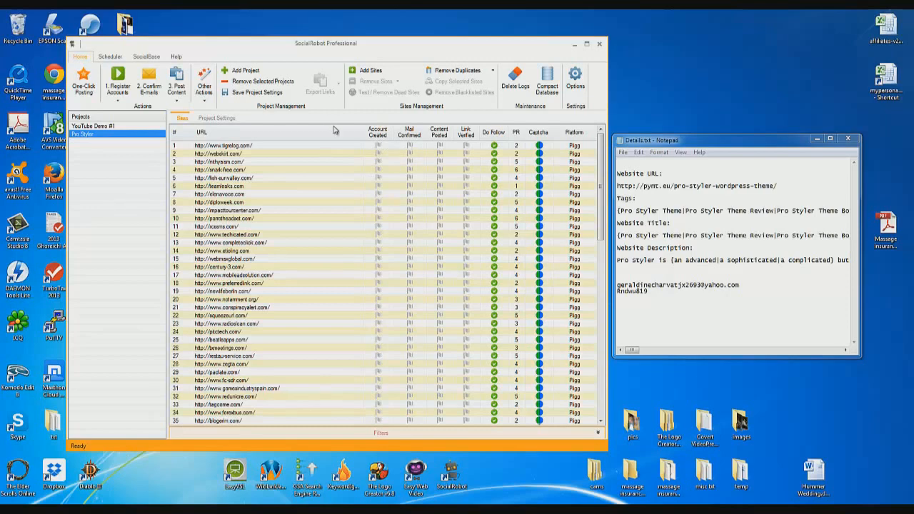
Preview the general project settings, spin them once to compare the results, and return to the site list
left_click(223, 119)
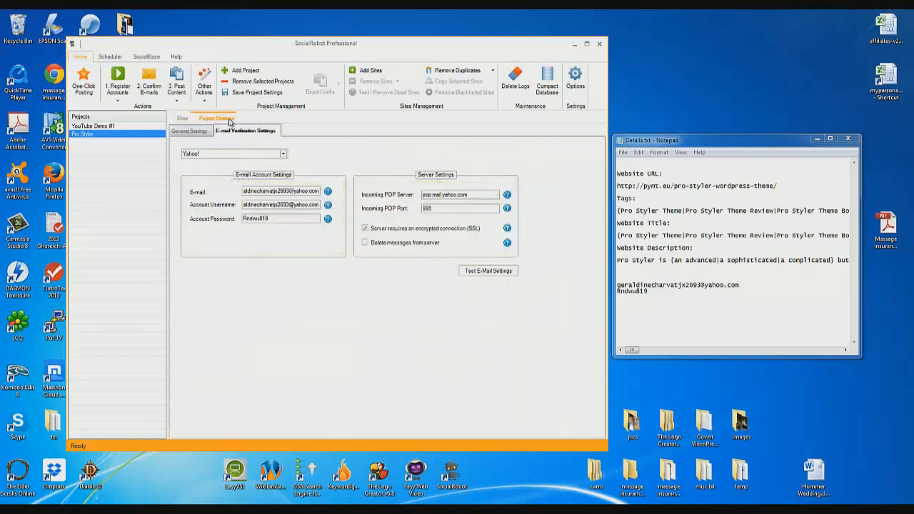
left_click(191, 132)
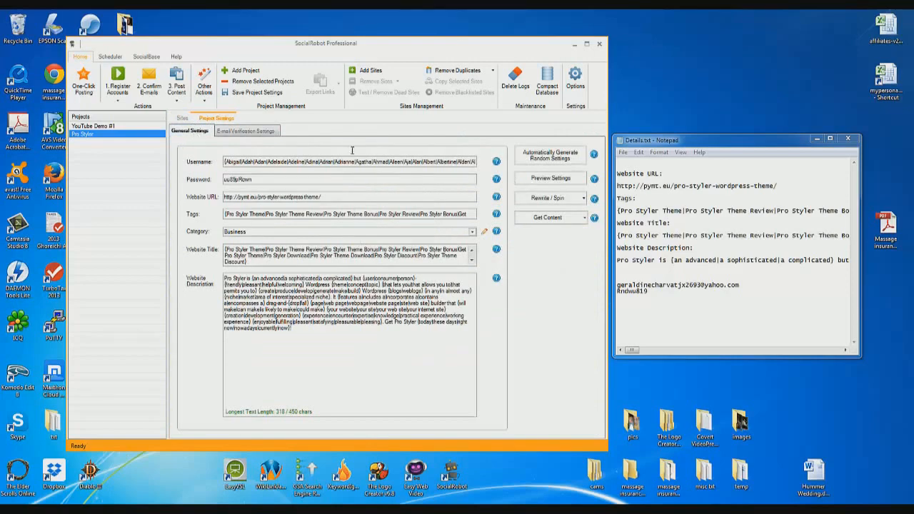
left_click(543, 179)
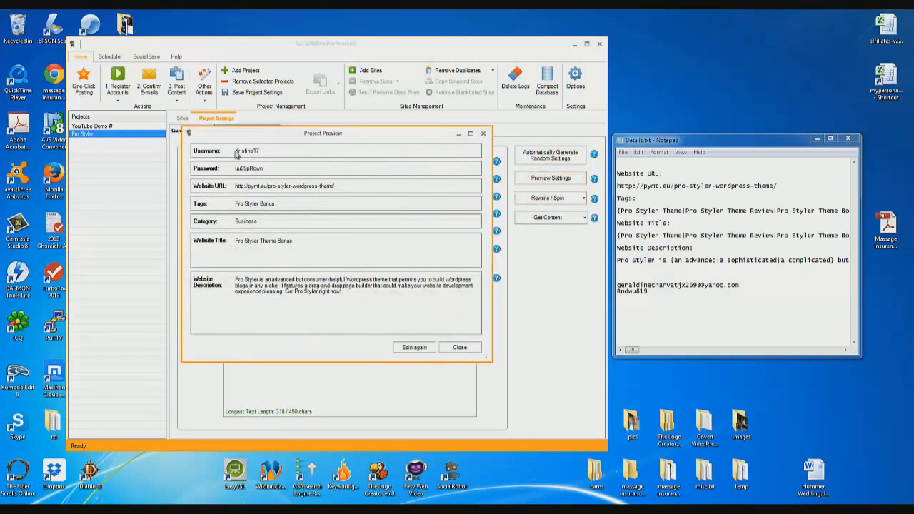
left_click_drag(257, 139, 295, 141)
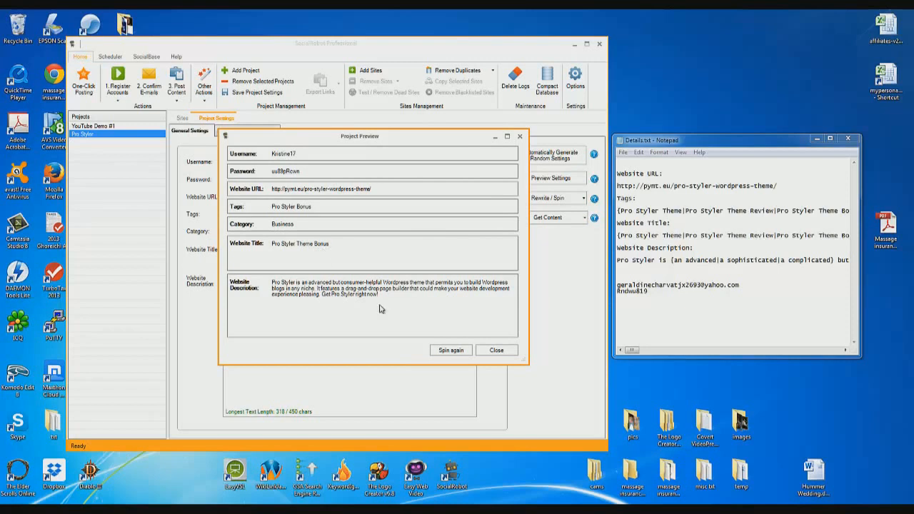
left_click(445, 350)
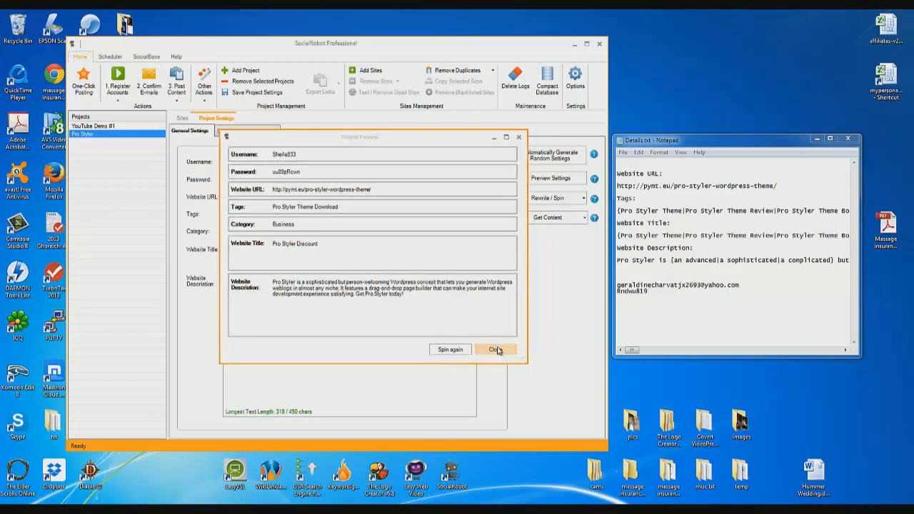
left_click(498, 351)
left_click(183, 120)
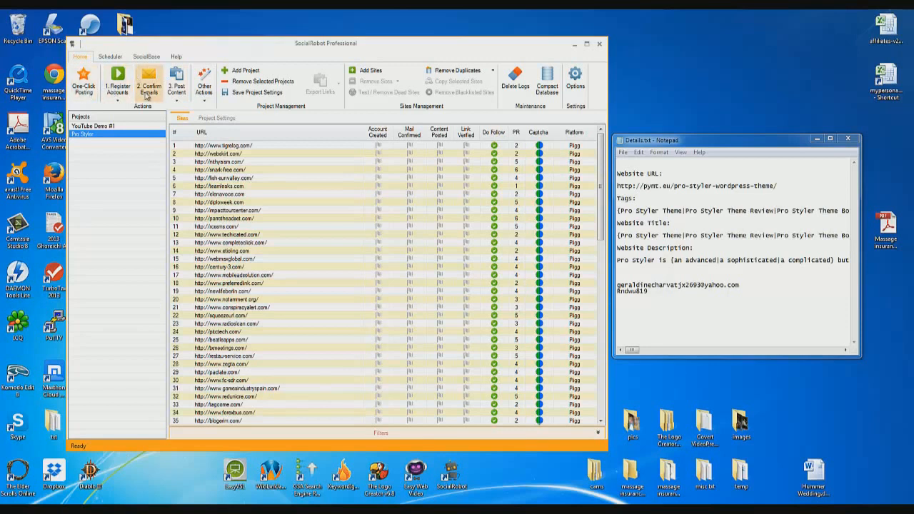
Look through the One-Click Posting and Register Accounts options without starting a registration
left_click(84, 95)
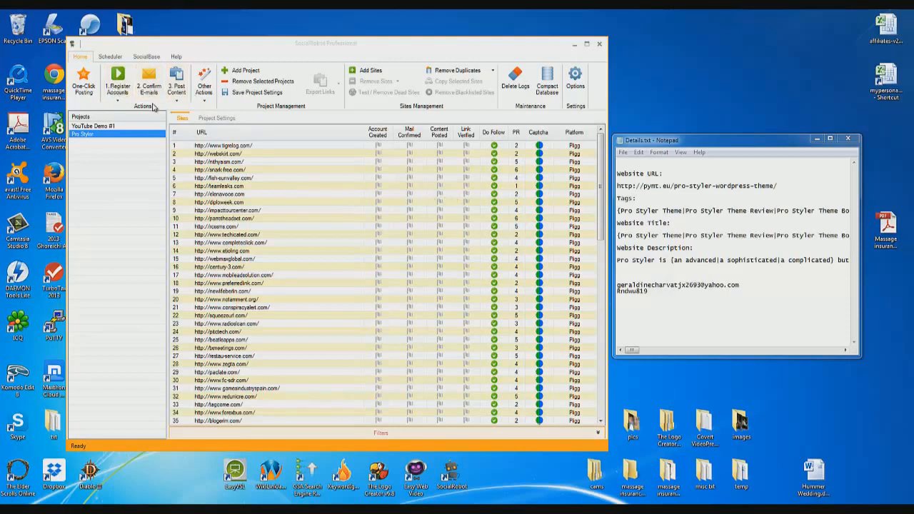
left_click(119, 102)
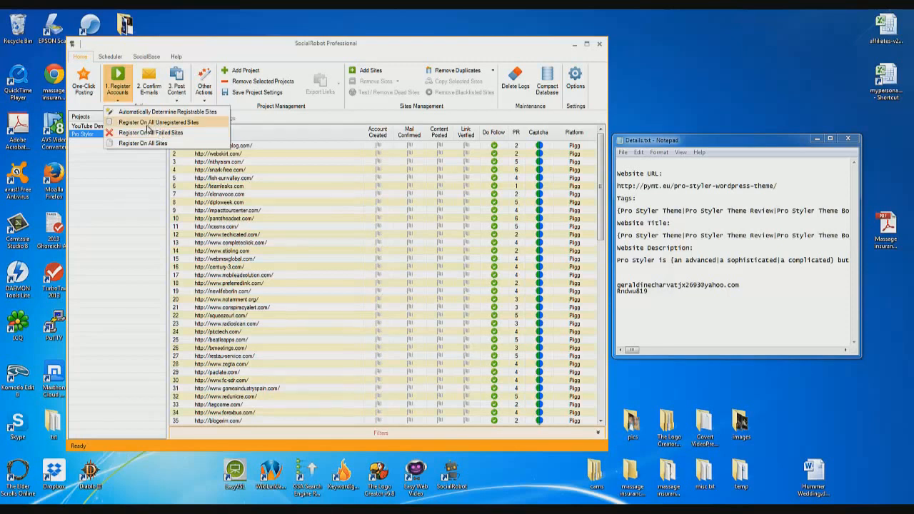
left_click(170, 46)
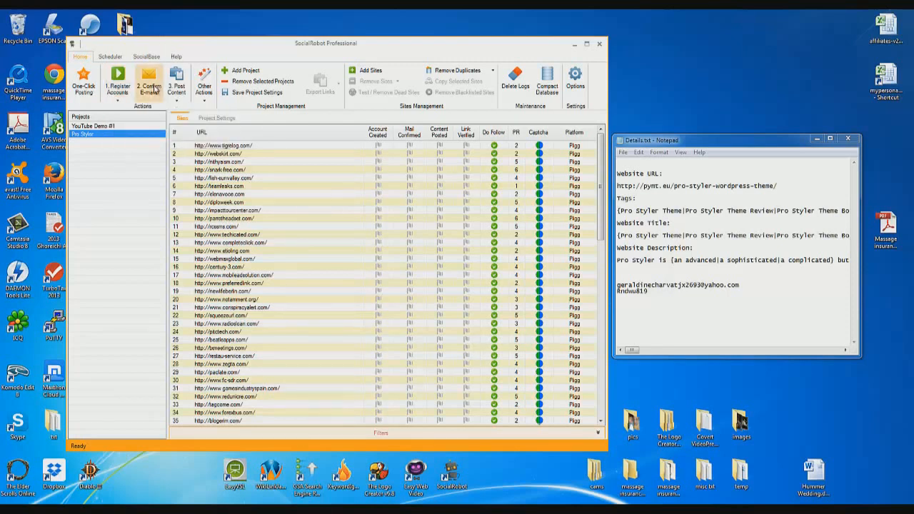
Look through the Post Content and Other Actions options without starting any of them
left_click(177, 99)
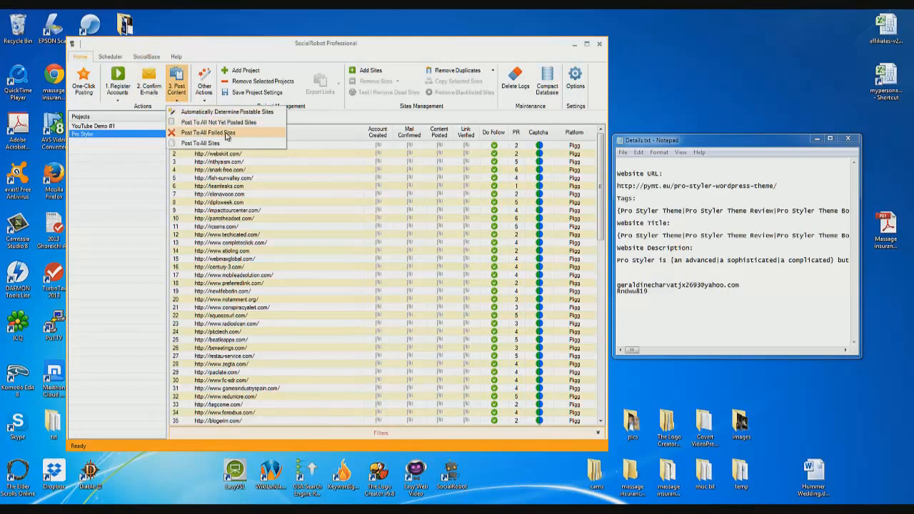
left_click(293, 52)
left_click(204, 102)
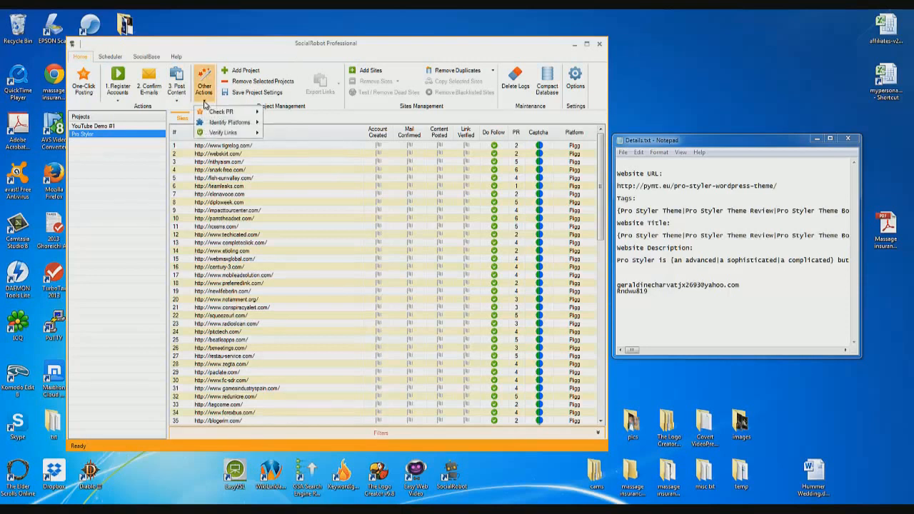
left_click(262, 50)
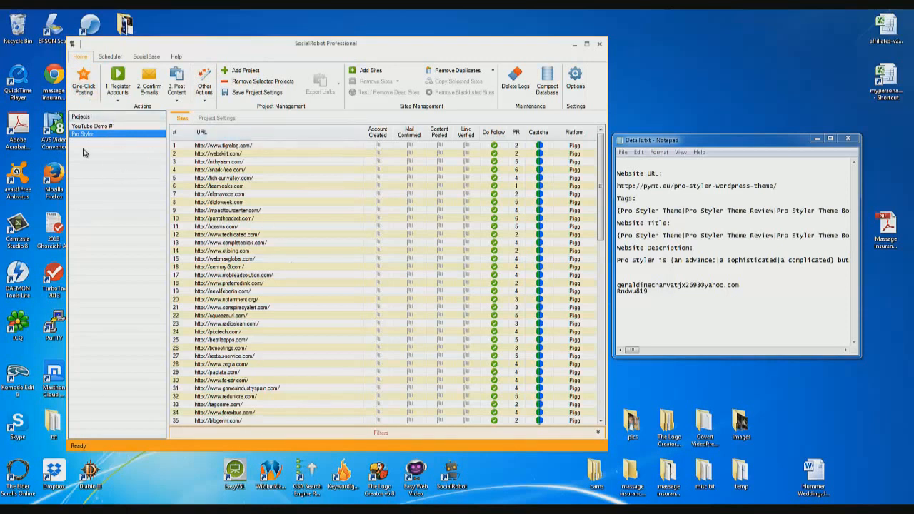
Run One-Click Posting for the Pro Styler project and look through the per-site results
left_click(83, 87)
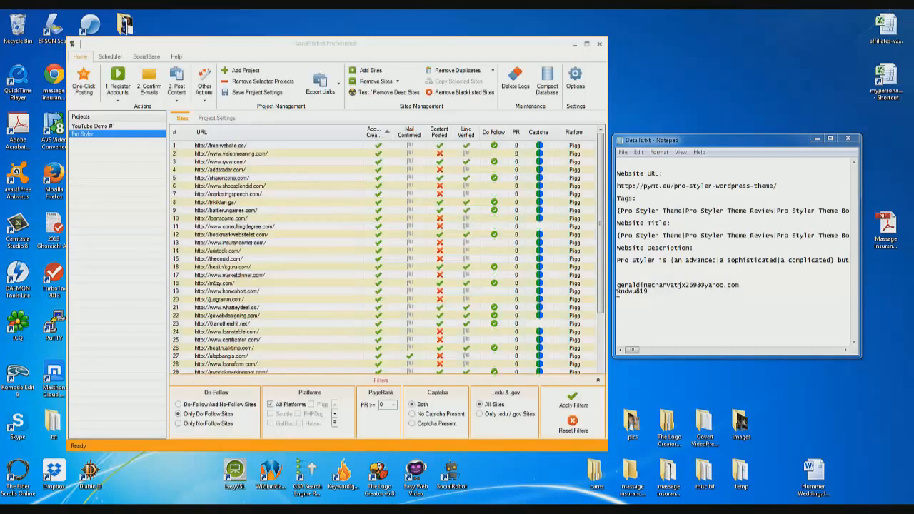
left_click_drag(601, 286, 602, 248)
scroll(604, 299, "down", 2)
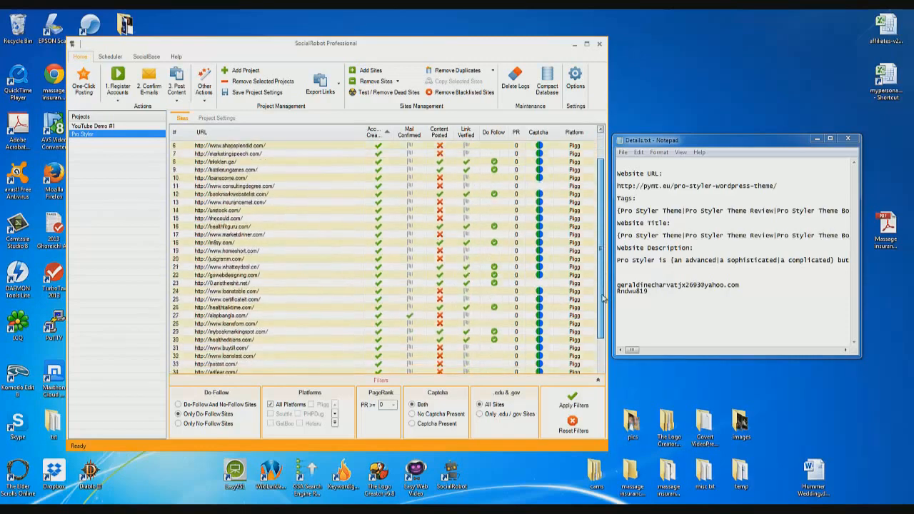
scroll(604, 298, "down", 5)
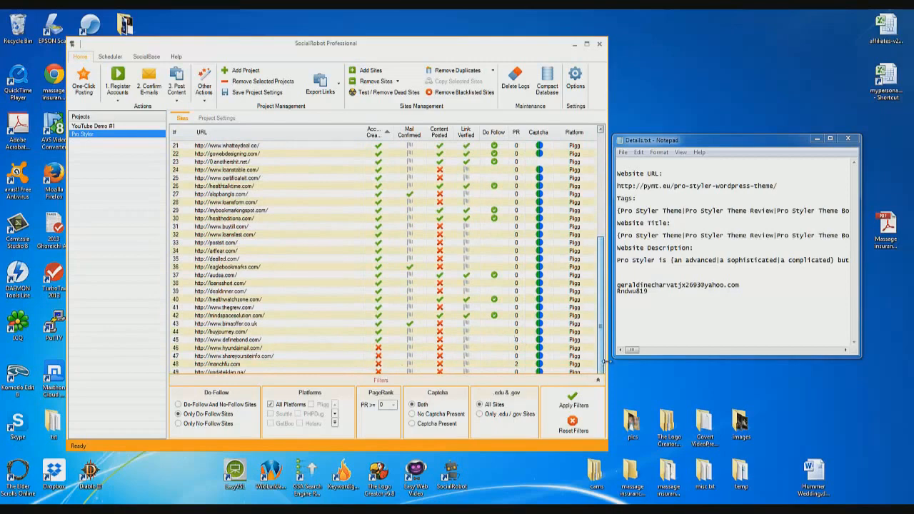
scroll(603, 300, "up", 7)
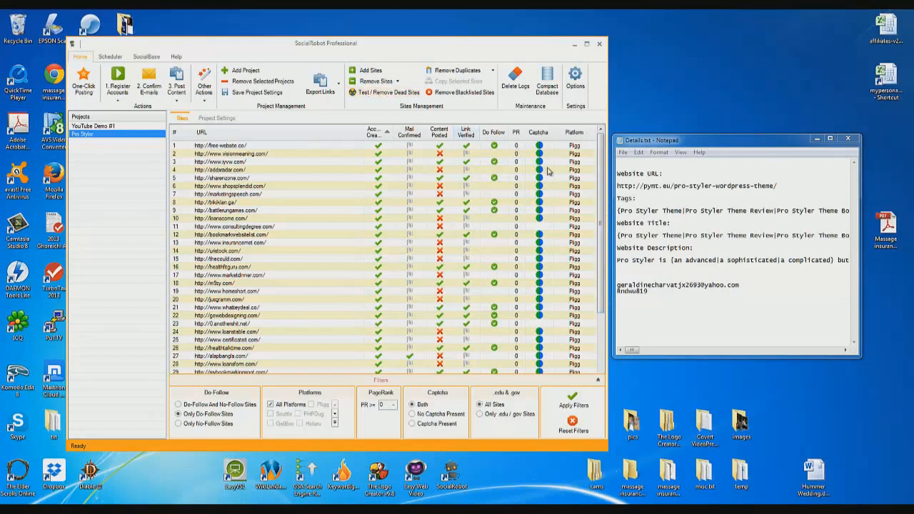
Highlight the website URL in the Details.txt notes
mouse_move(619, 187)
left_mouse_down()
mouse_move(761, 203)
mouse_move(791, 186)
mouse_move(621, 188)
left_mouse_up()
left_click(791, 187)
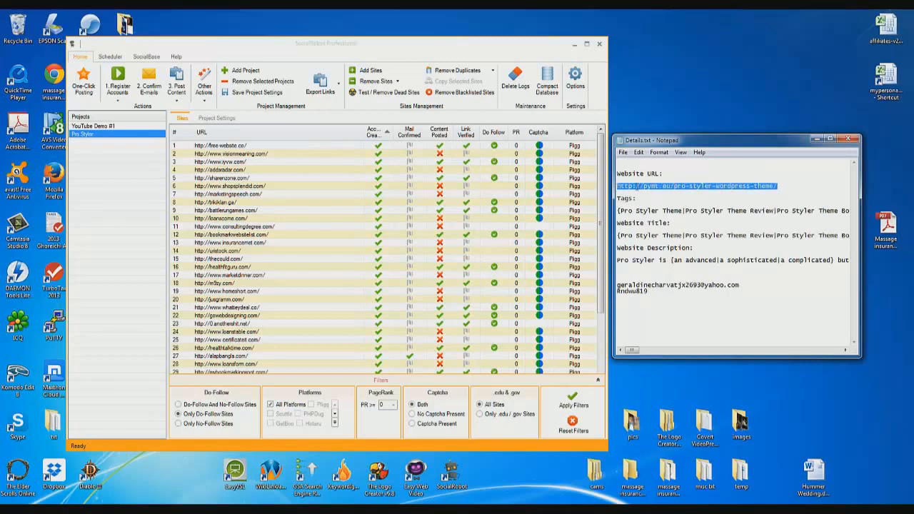
left_click_drag(619, 186, 765, 184)
left_click(771, 186)
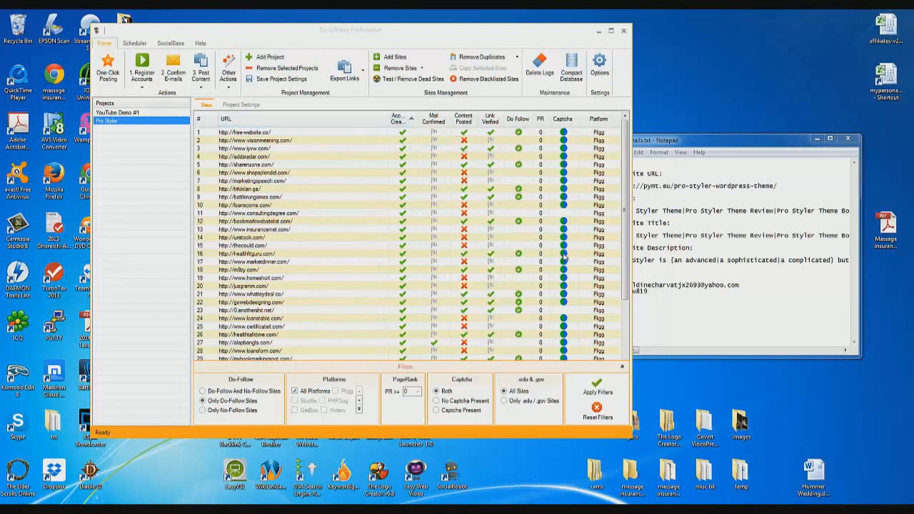
Review the posting and link verification results across the site list, checking the general project settings in between
scroll(464, 321, "down", 7)
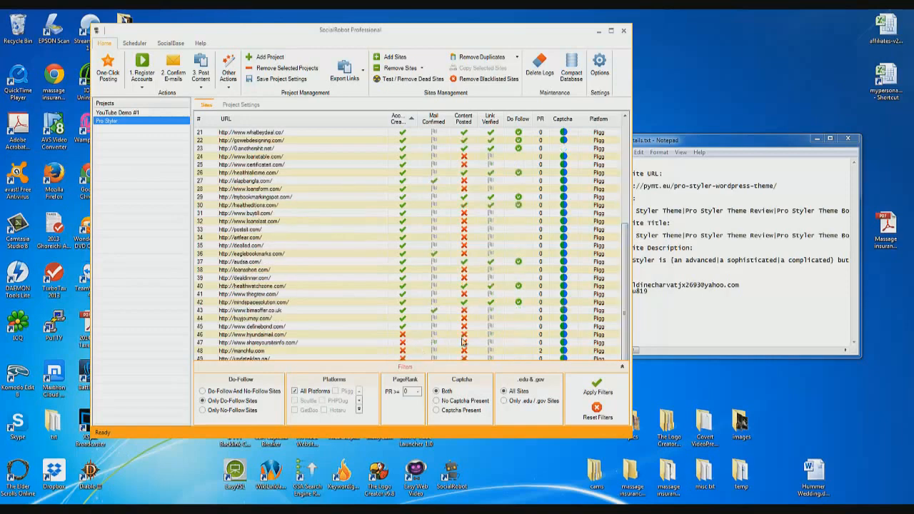
left_click_drag(623, 303, 625, 193)
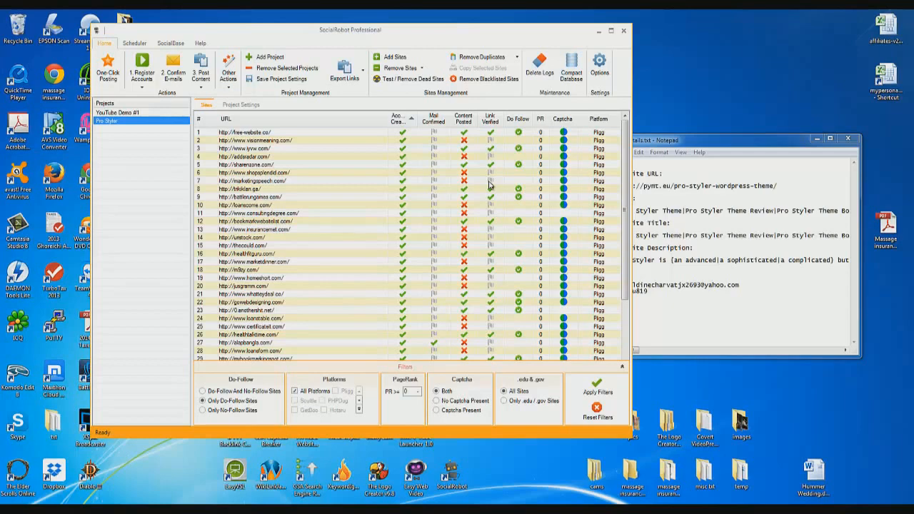
left_click_drag(625, 200, 624, 241)
left_click(241, 105)
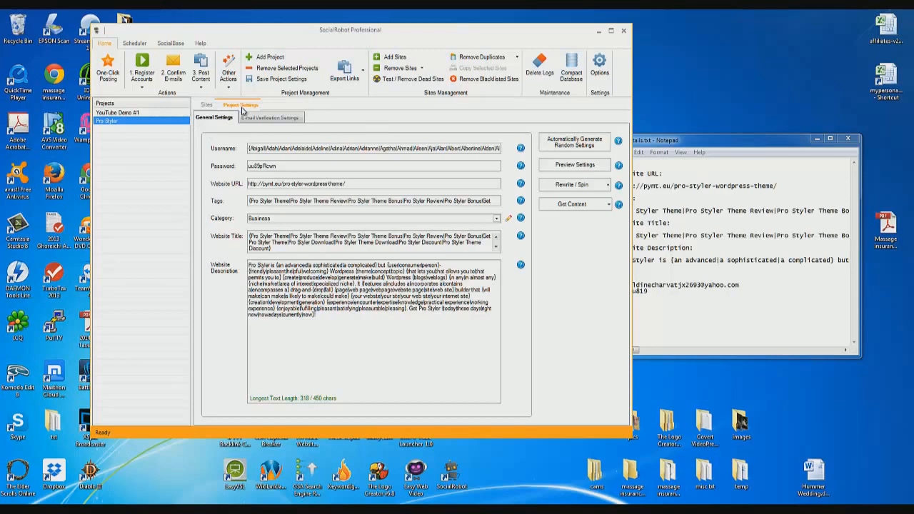
left_click(206, 106)
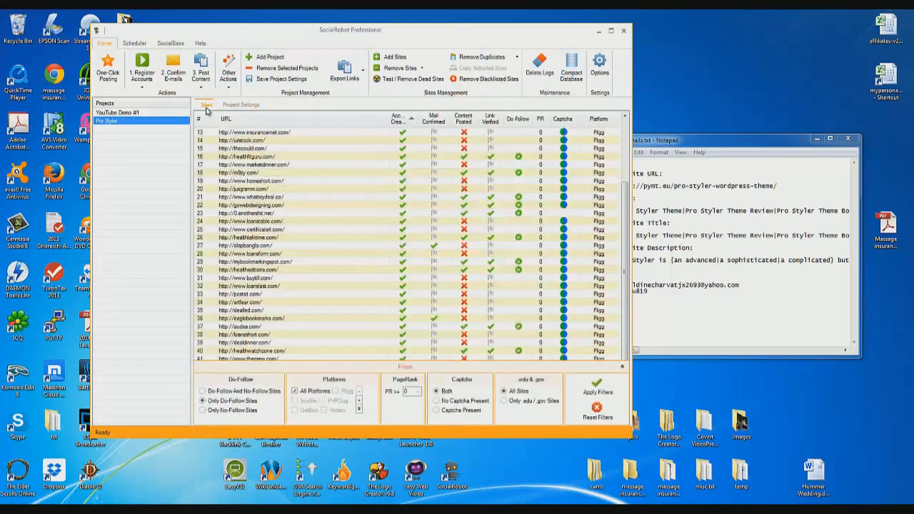
left_click(625, 134)
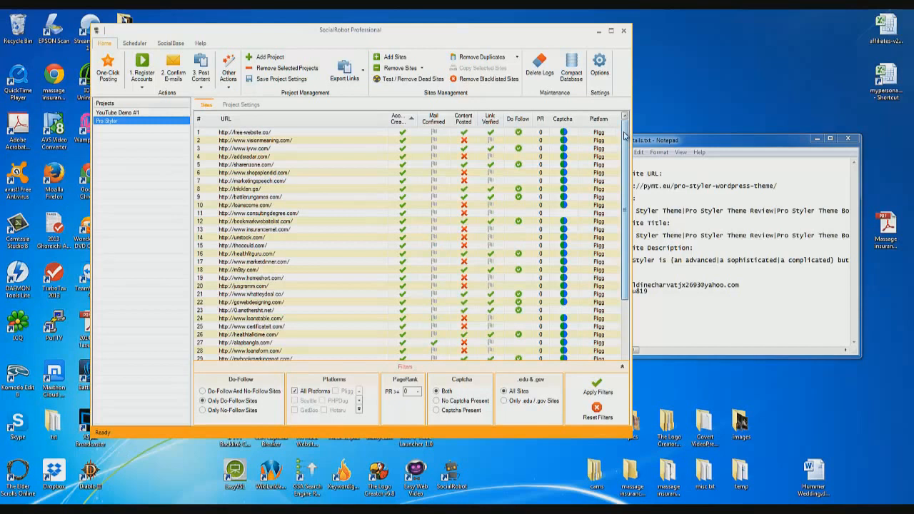
Dismiss the Windows color scheme prompt and move the SocialRobot window clear of the Details.txt notes
mouse_move(625, 136)
left_mouse_down()
mouse_move(626, 160)
mouse_move(625, 133)
left_mouse_up()
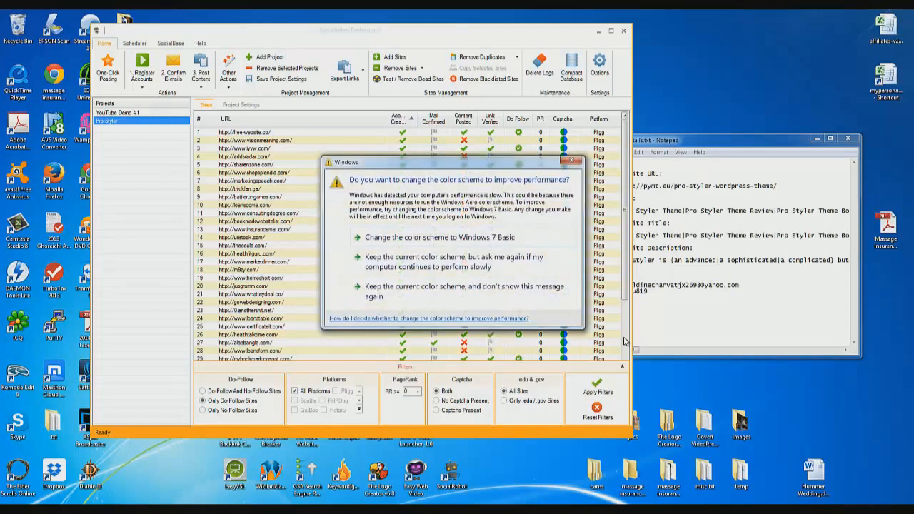
left_click(505, 31)
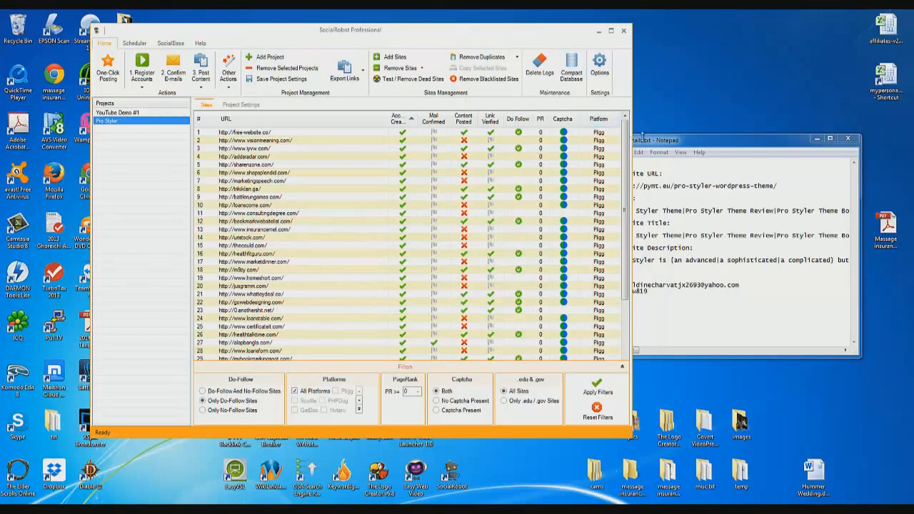
left_click_drag(543, 35, 517, 40)
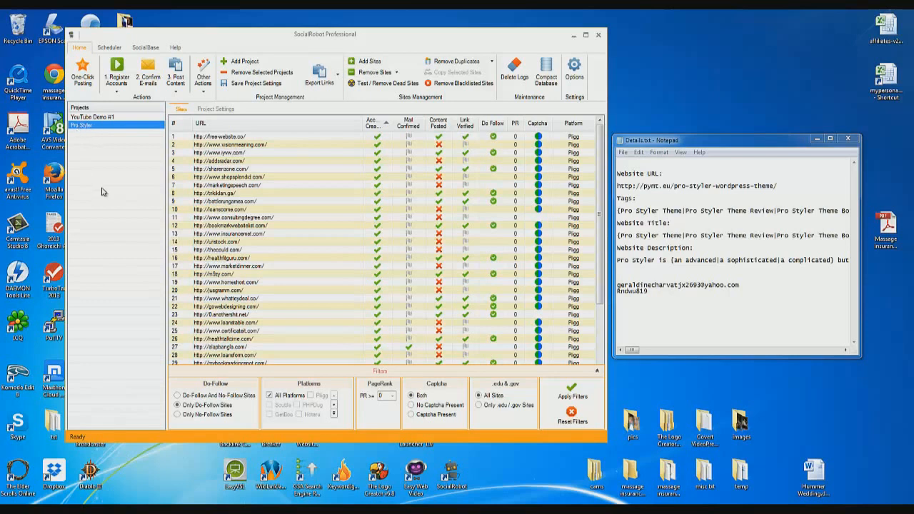
Review the general options for threads, timeout and One-Click Posting, and close them without saving
left_click(576, 80)
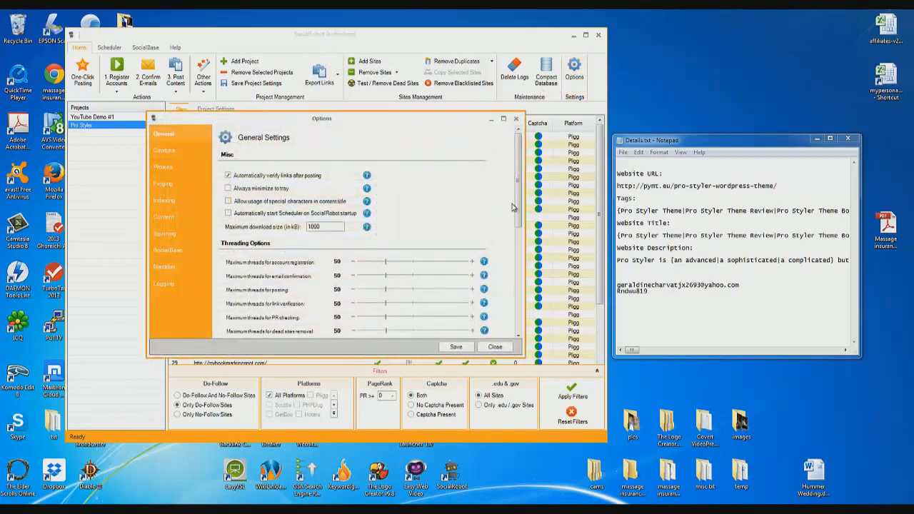
left_click_drag(518, 217, 512, 310)
left_click_drag(521, 279, 523, 235)
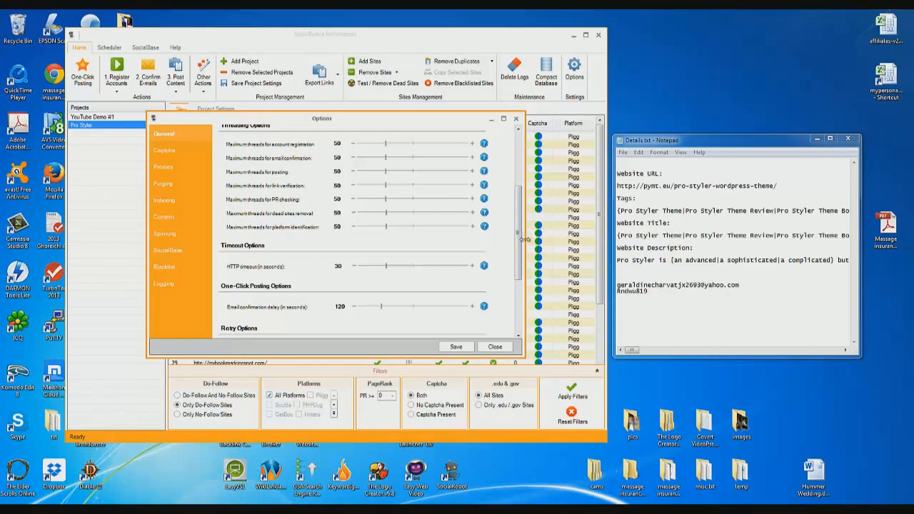
left_click(495, 347)
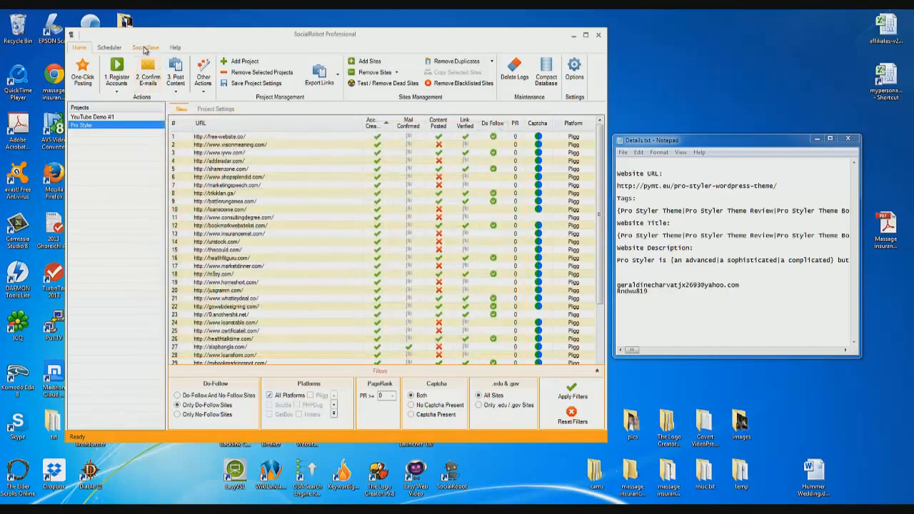
Browse the SocialBase site list and return to the Pro Styler project's sites
left_click(145, 47)
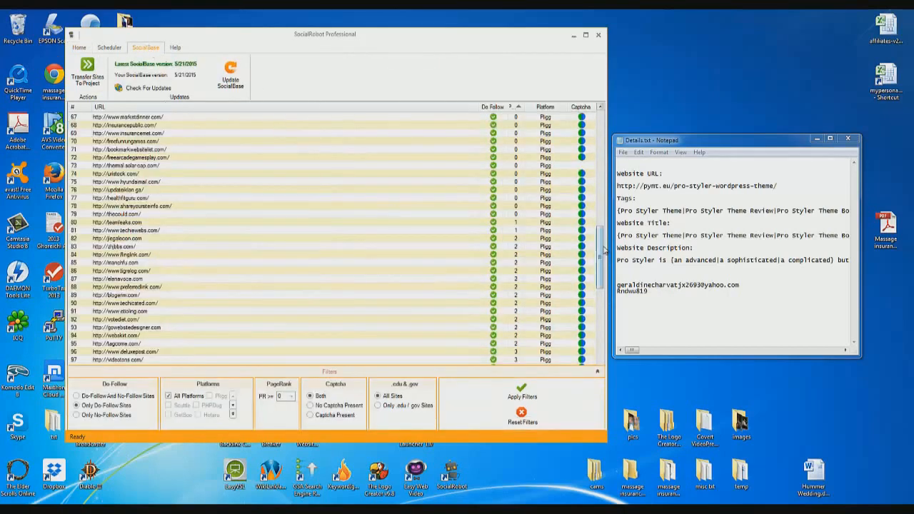
mouse_move(600, 247)
left_mouse_down()
mouse_move(611, 202)
mouse_move(603, 170)
mouse_move(605, 249)
left_mouse_up()
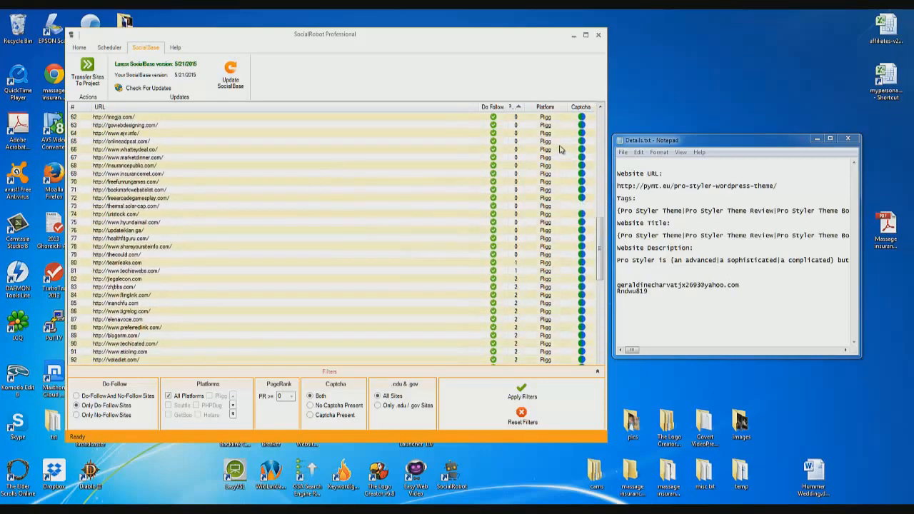
left_click(602, 139)
left_click_drag(602, 139, 588, 271)
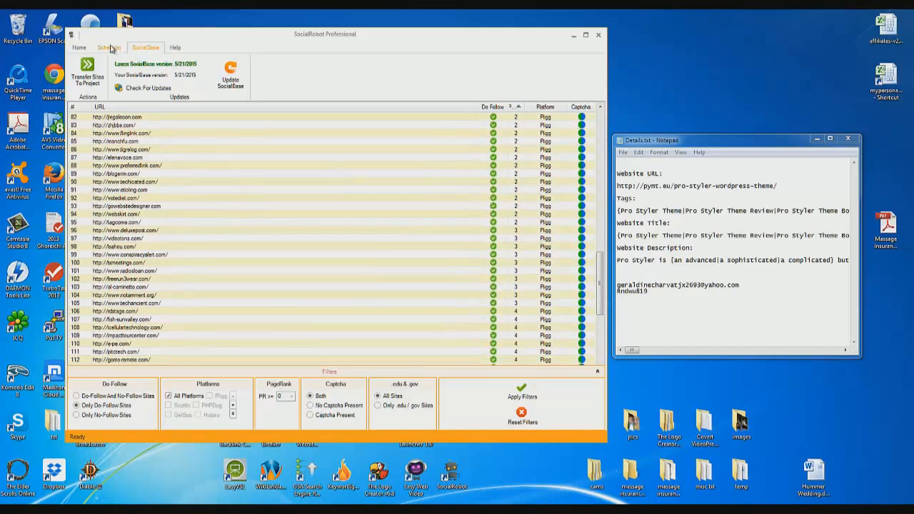
left_click(78, 47)
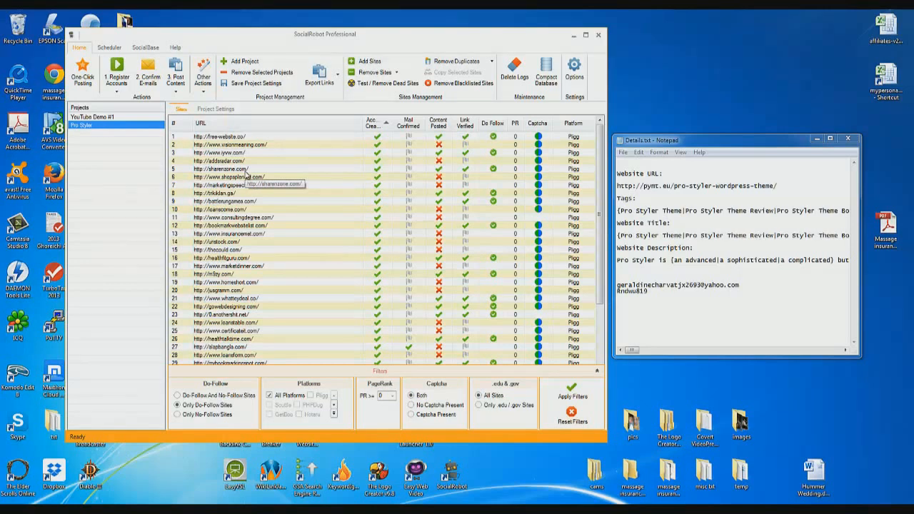
left_click(293, 137)
right_click(293, 136)
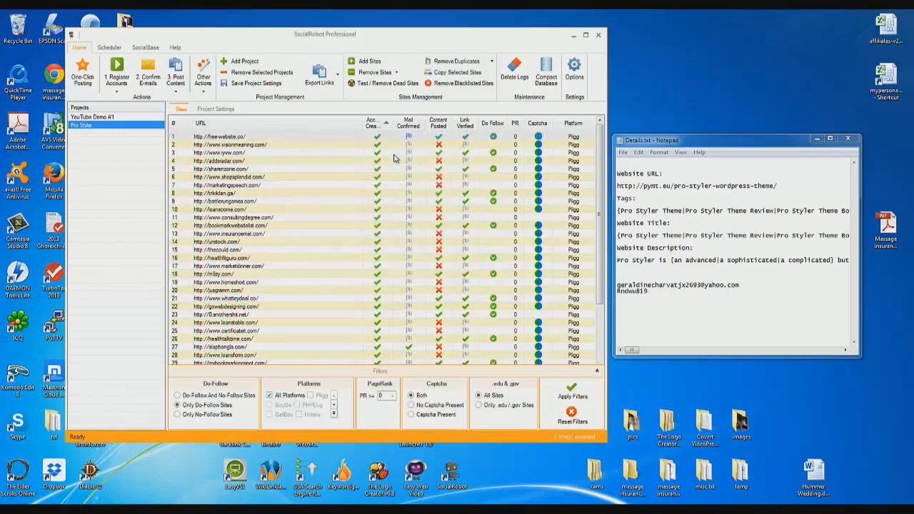
left_click(391, 154)
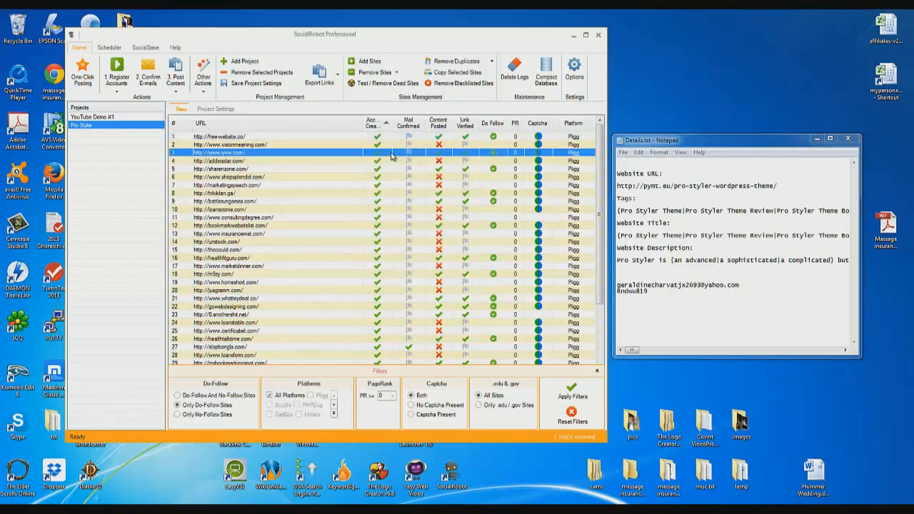
right_click(391, 155)
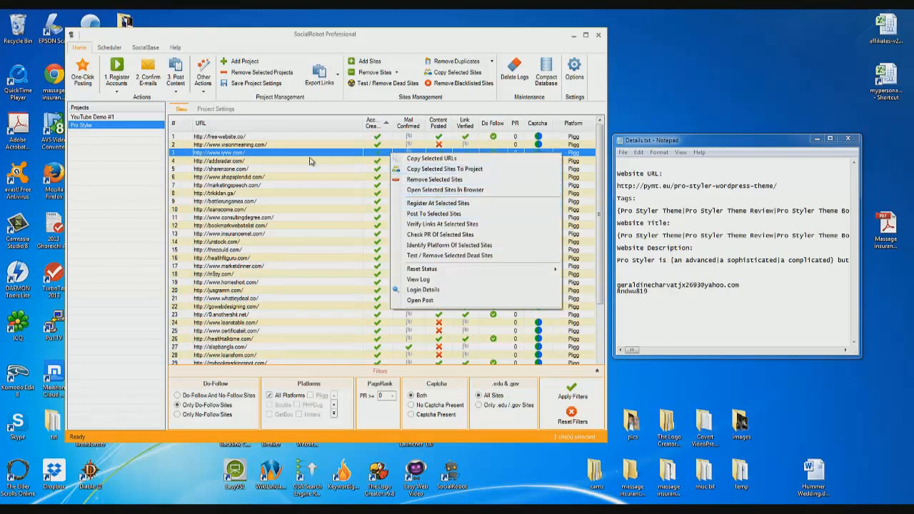
left_click(431, 157)
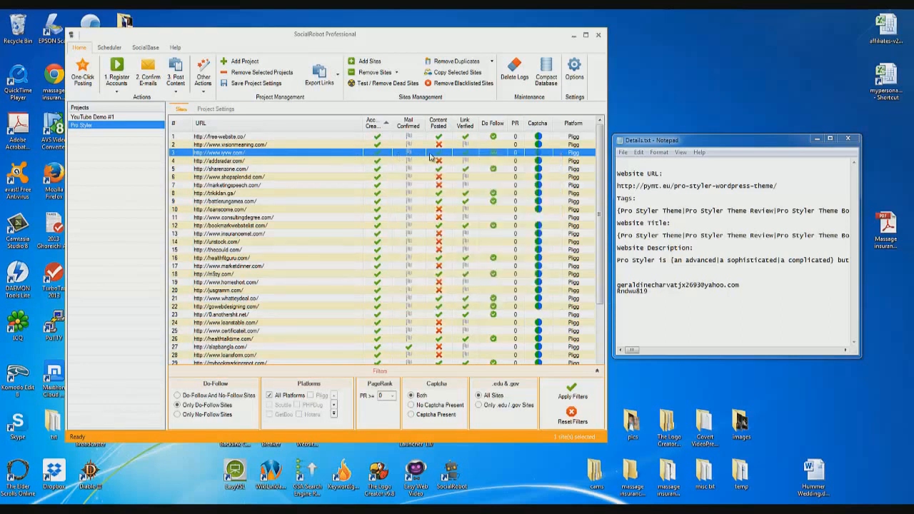
right_click(336, 155)
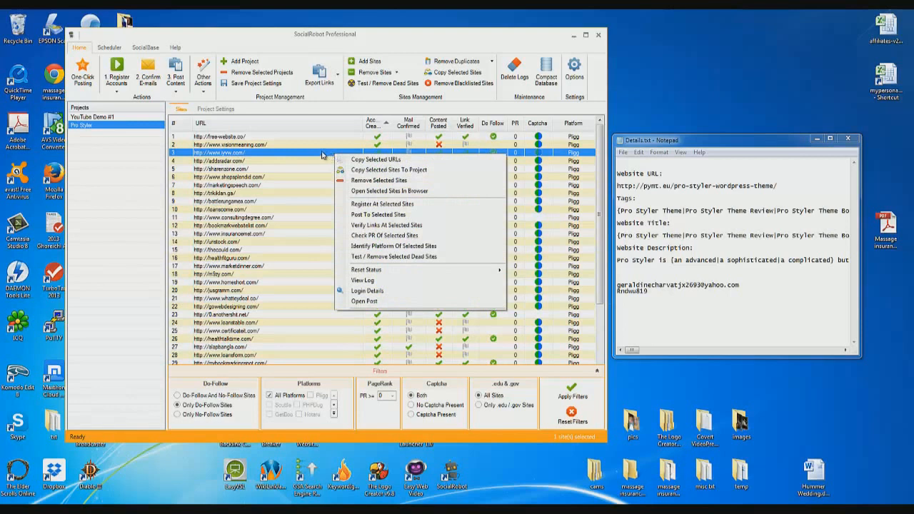
left_click(321, 155)
right_click(328, 152)
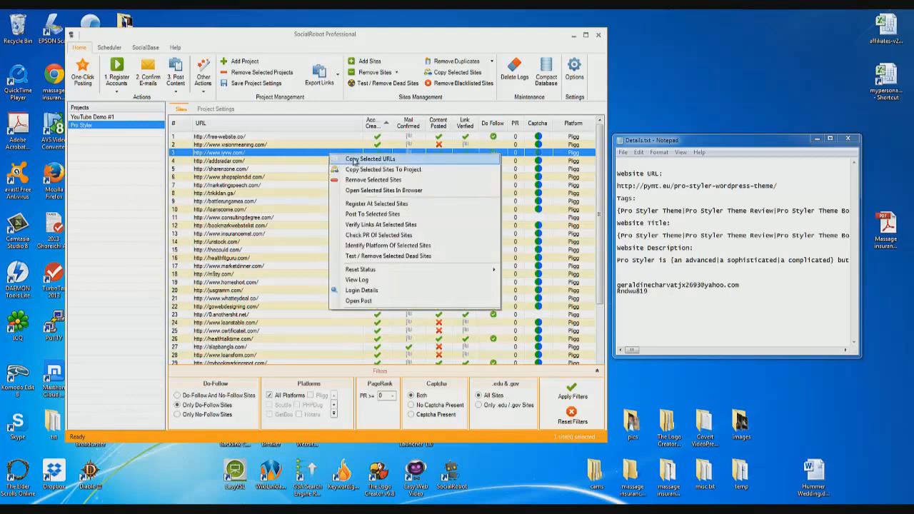
left_click(362, 303)
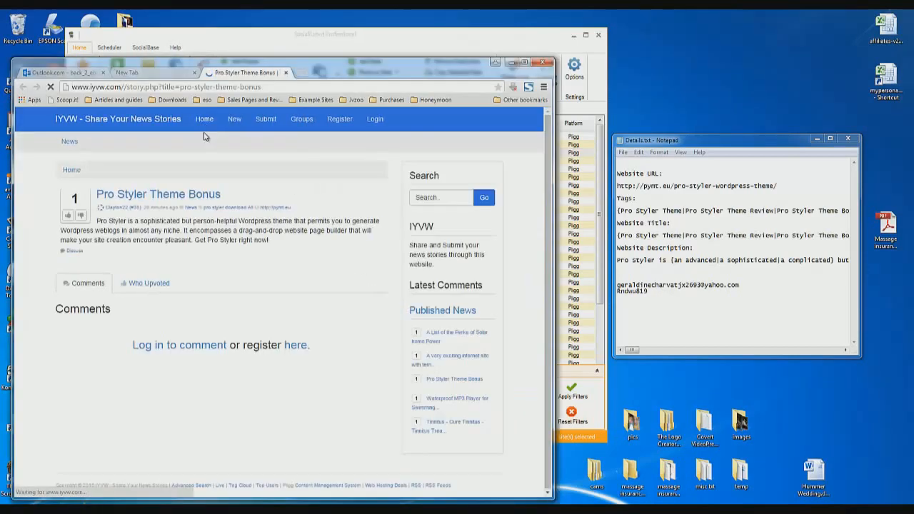
left_click(140, 228)
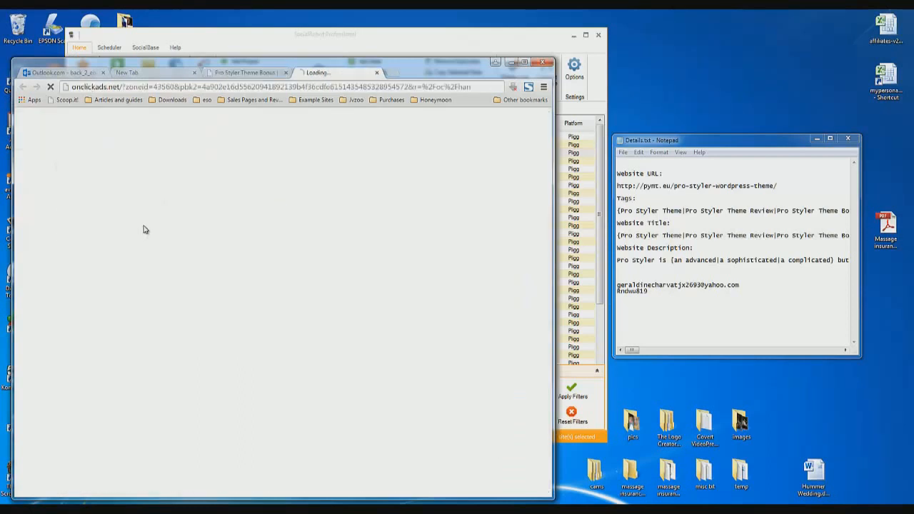
left_click(378, 74)
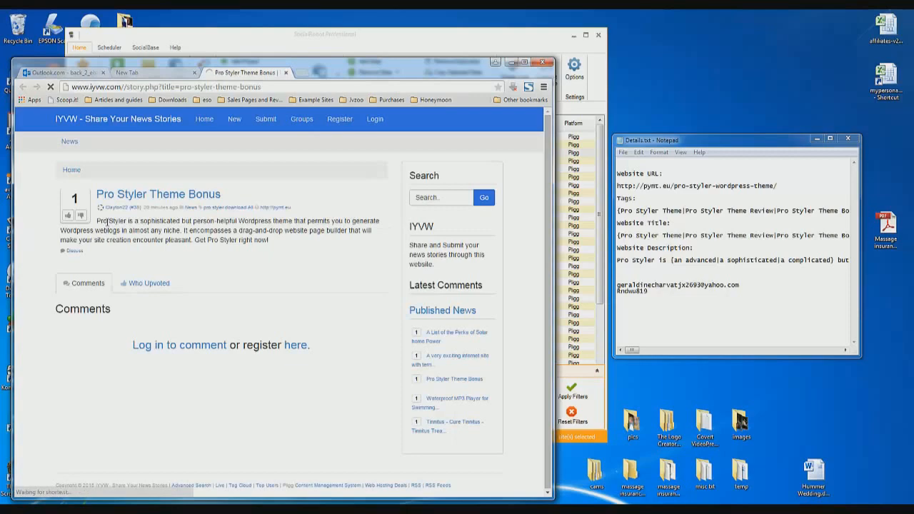
key("alt+Tab")
Open the published post on sharenzone.com, highlight the title part of its address, and return to the site list
right_click(376, 174)
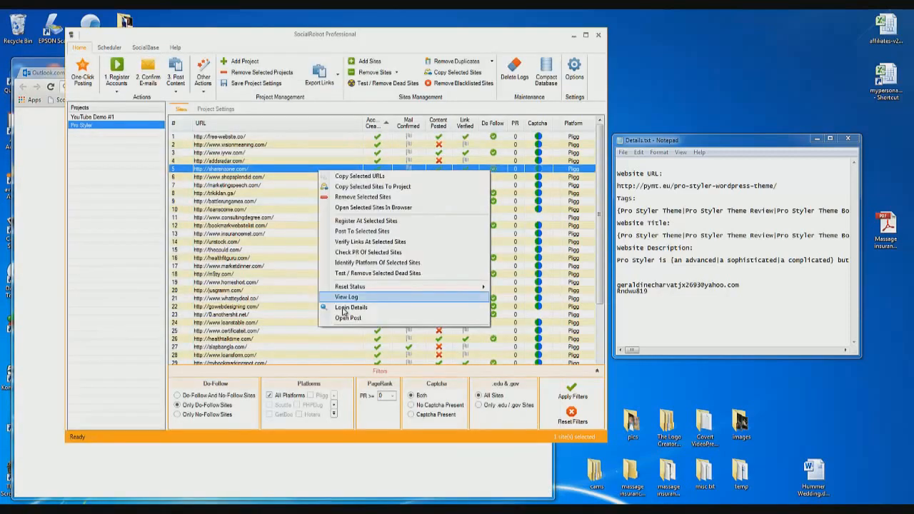
left_click(350, 320)
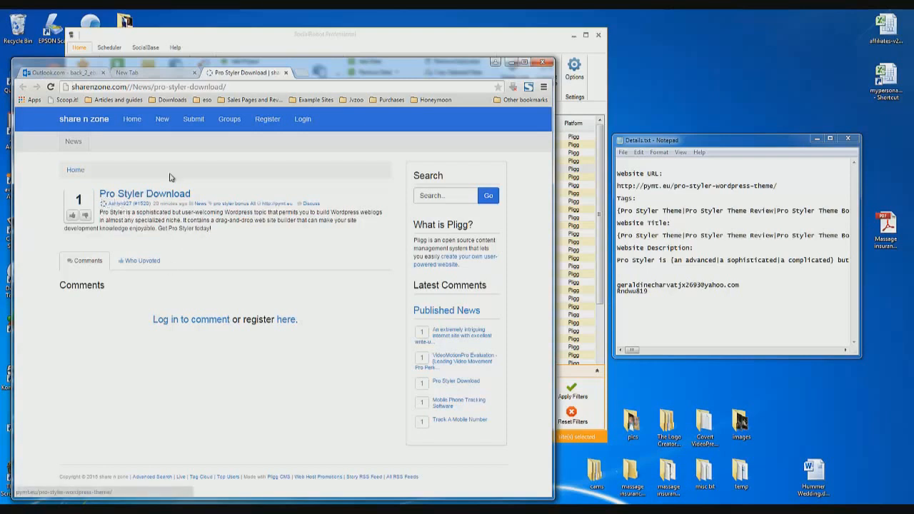
left_click_drag(155, 86, 226, 87)
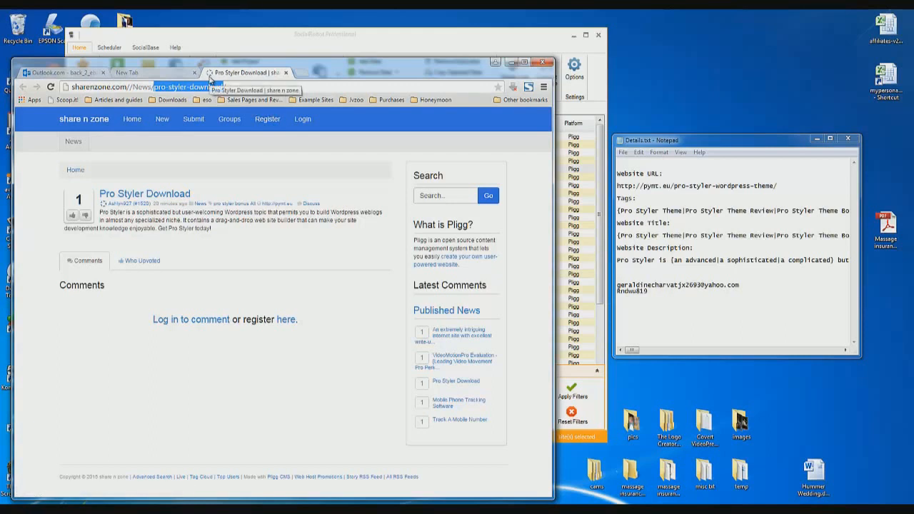
left_click(286, 73)
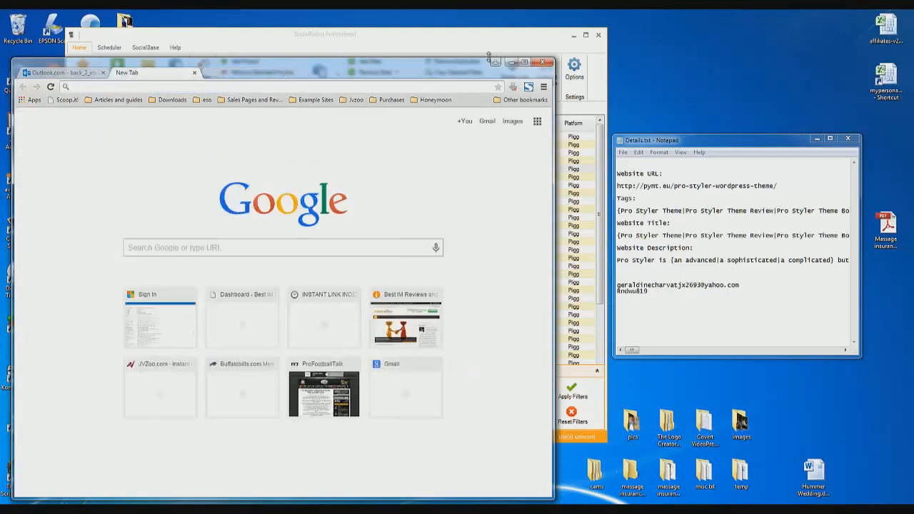
left_click(511, 64)
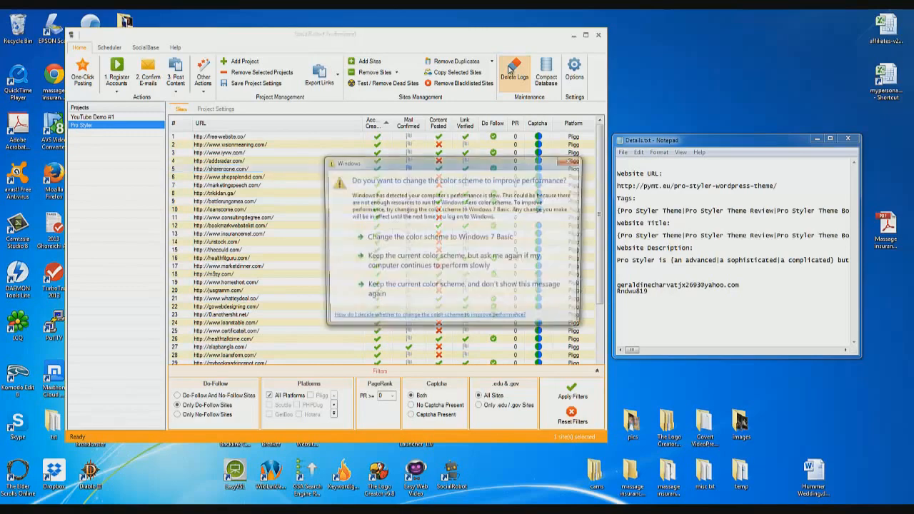
left_click(530, 35)
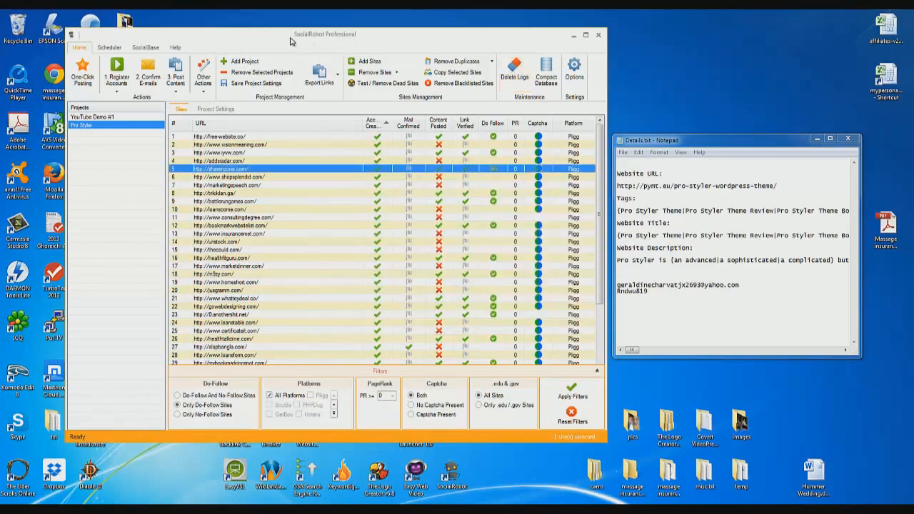